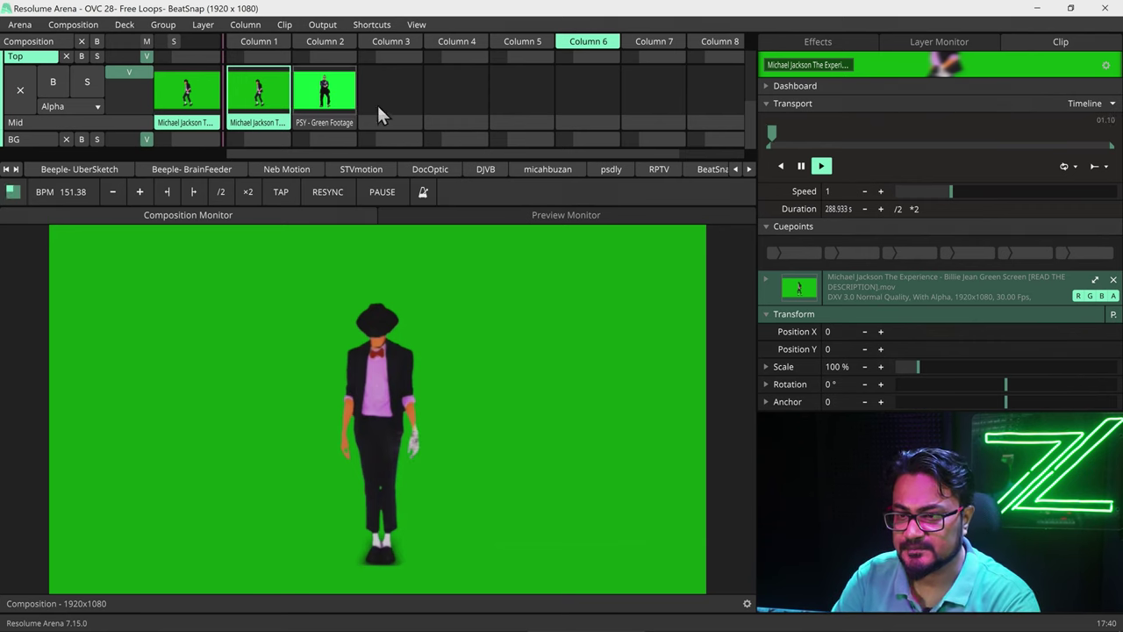
Step: Set the transport mode of both the Michael Jackson and PSY clips to BPM Sync
{"action": "left_click", "coordinate": [1084, 104]}
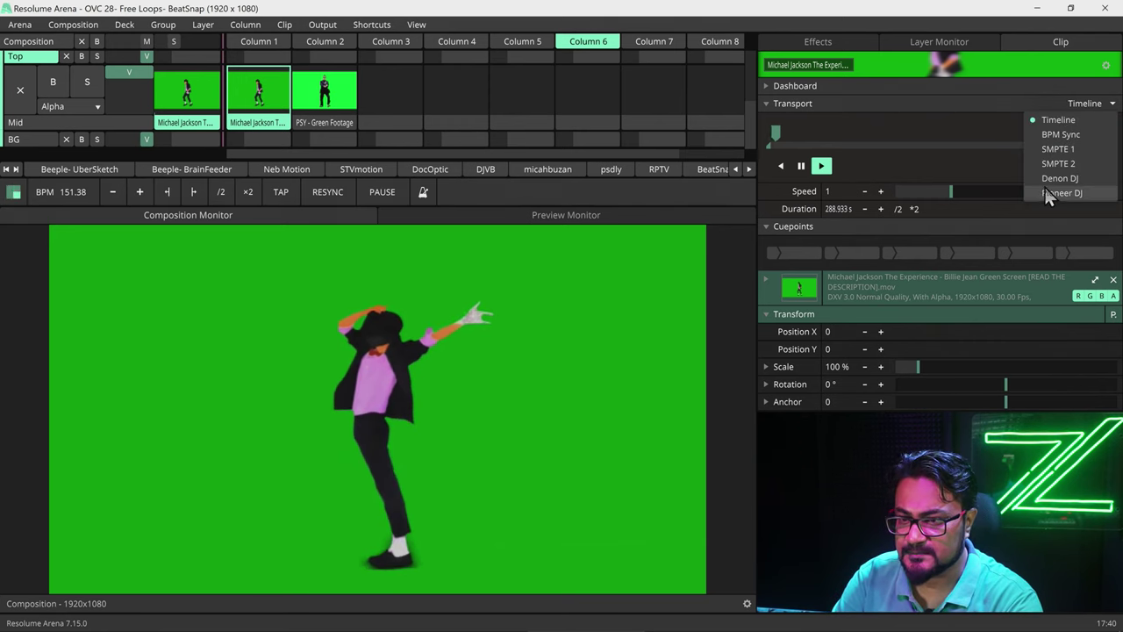
{"action": "left_click", "coordinate": [1063, 134]}
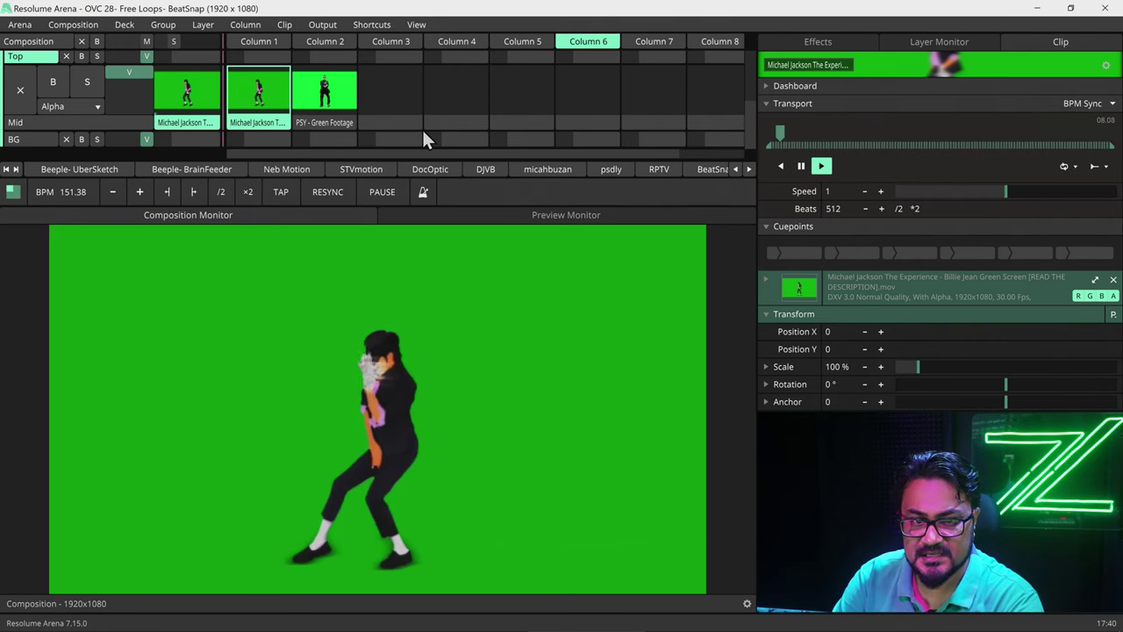
{"action": "left_click", "coordinate": [325, 121]}
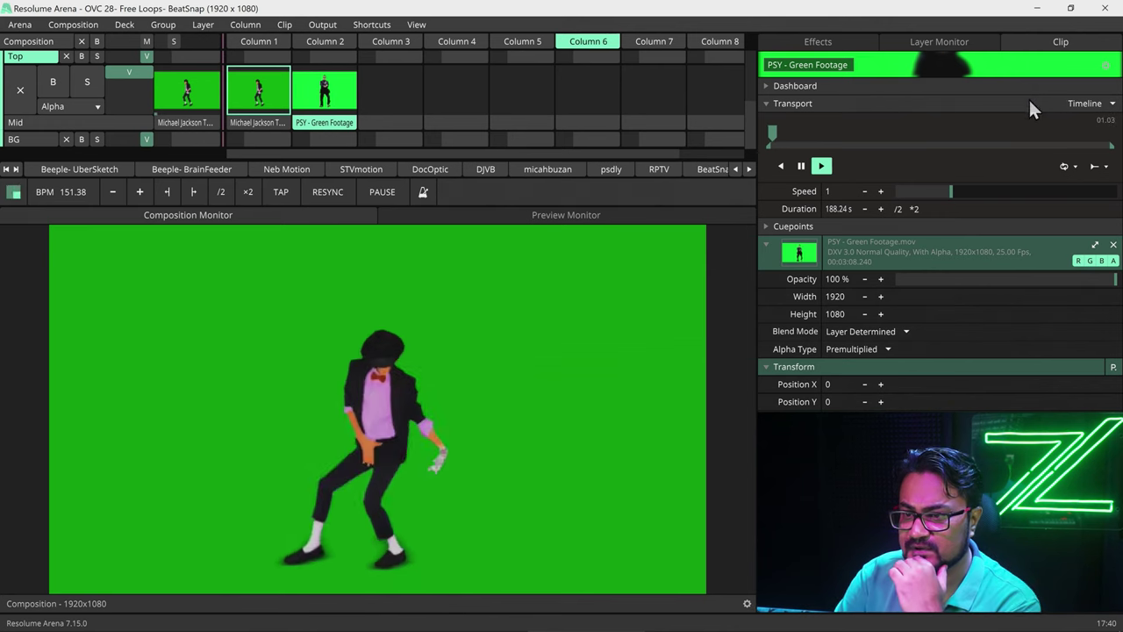
{"action": "left_click", "coordinate": [1070, 102]}
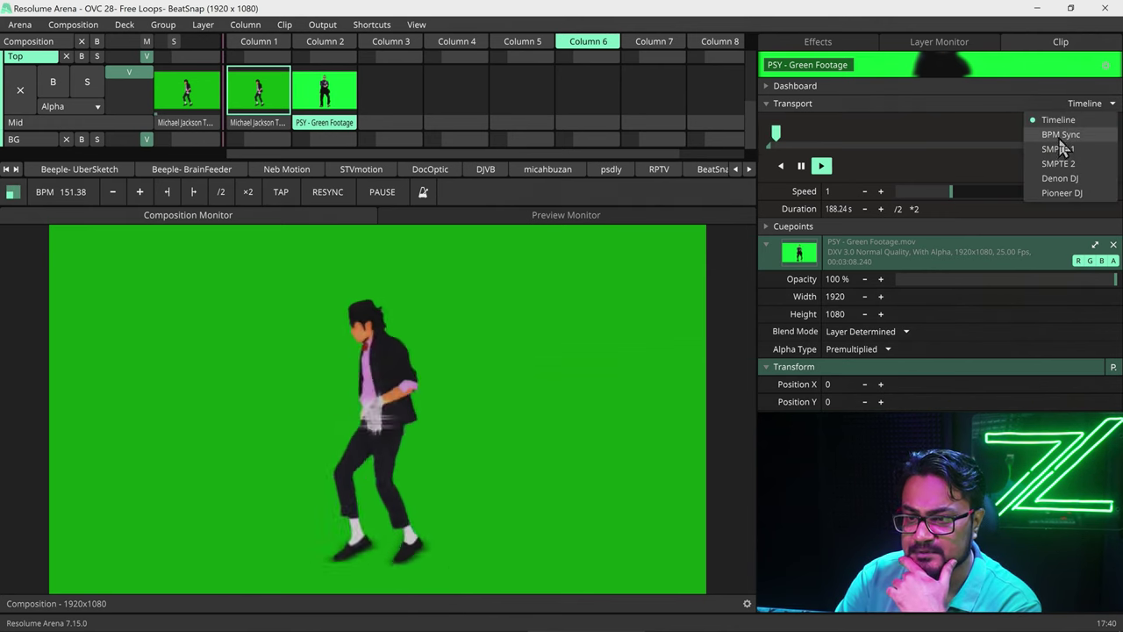
{"action": "left_click", "coordinate": [1060, 135]}
Step: Pause the Michael Jackson clip and return its playhead to the beginning
{"action": "left_click", "coordinate": [199, 123]}
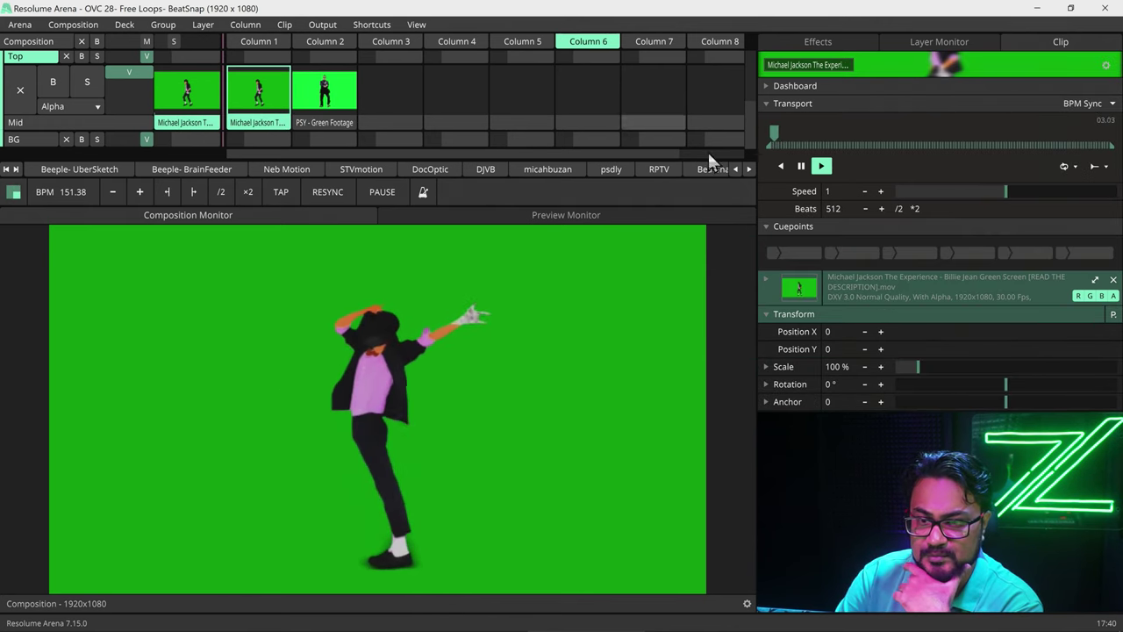
{"action": "left_click", "coordinate": [800, 167]}
{"action": "mouse_move", "coordinate": [775, 141]}
{"action": "left_mouse_down"}
{"action": "mouse_move", "coordinate": [798, 133]}
{"action": "mouse_move", "coordinate": [761, 136]}
{"action": "mouse_move", "coordinate": [944, 142]}
{"action": "mouse_move", "coordinate": [761, 138]}
{"action": "left_mouse_up"}
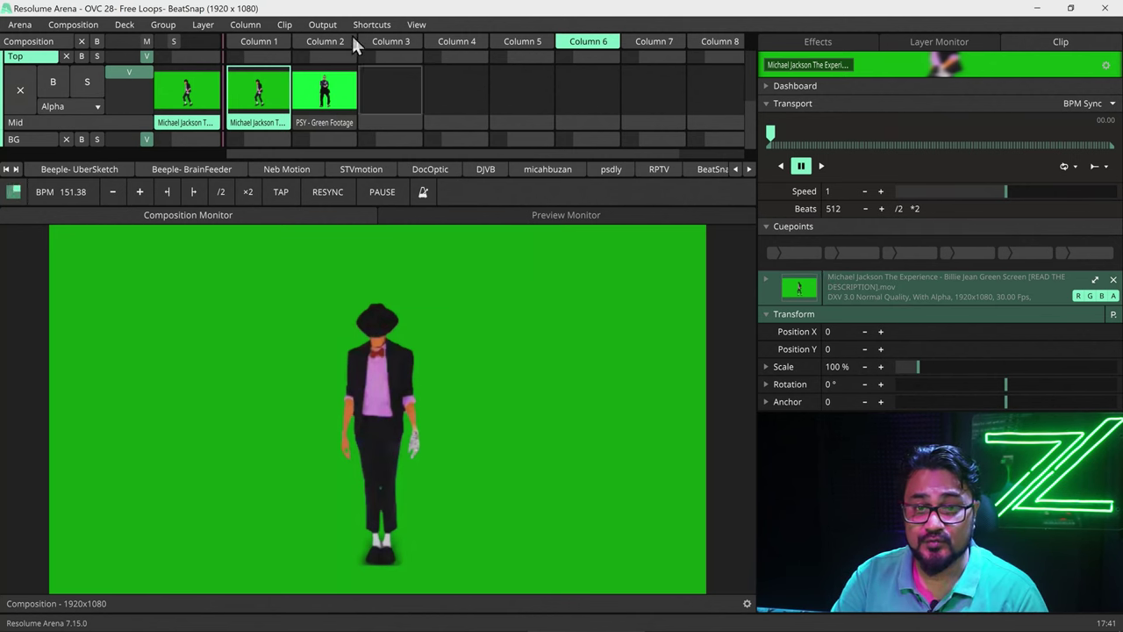
Step: Check that cue points are enabled, scrub the Michael Jackson clip and store its first cue point at 03.07
{"action": "left_click", "coordinate": [417, 23]}
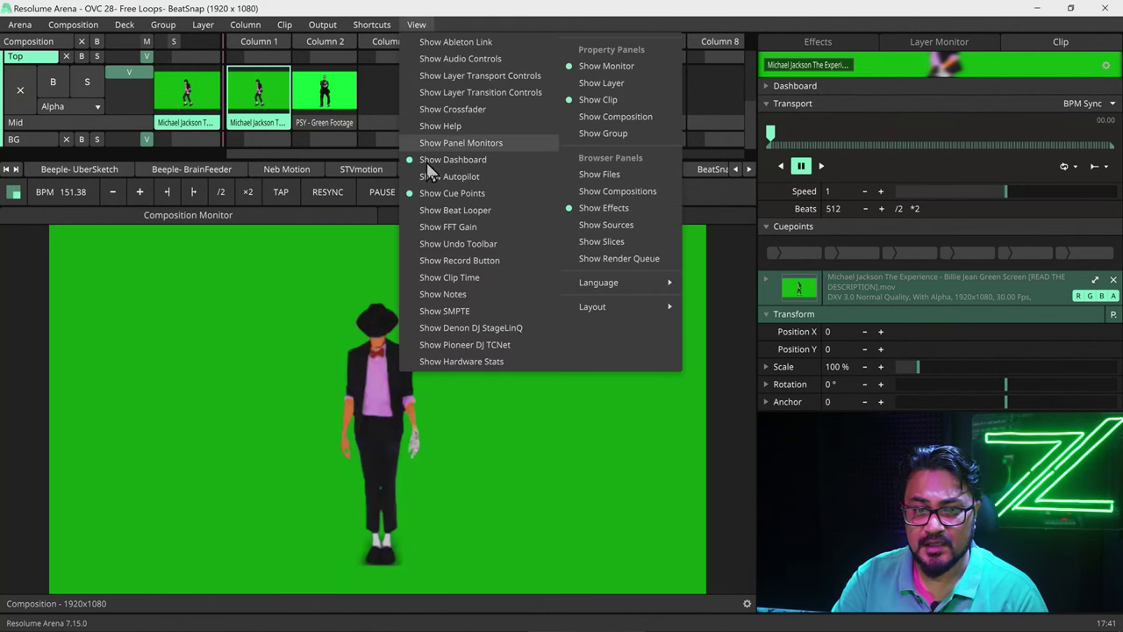
{"action": "left_click", "coordinate": [436, 196]}
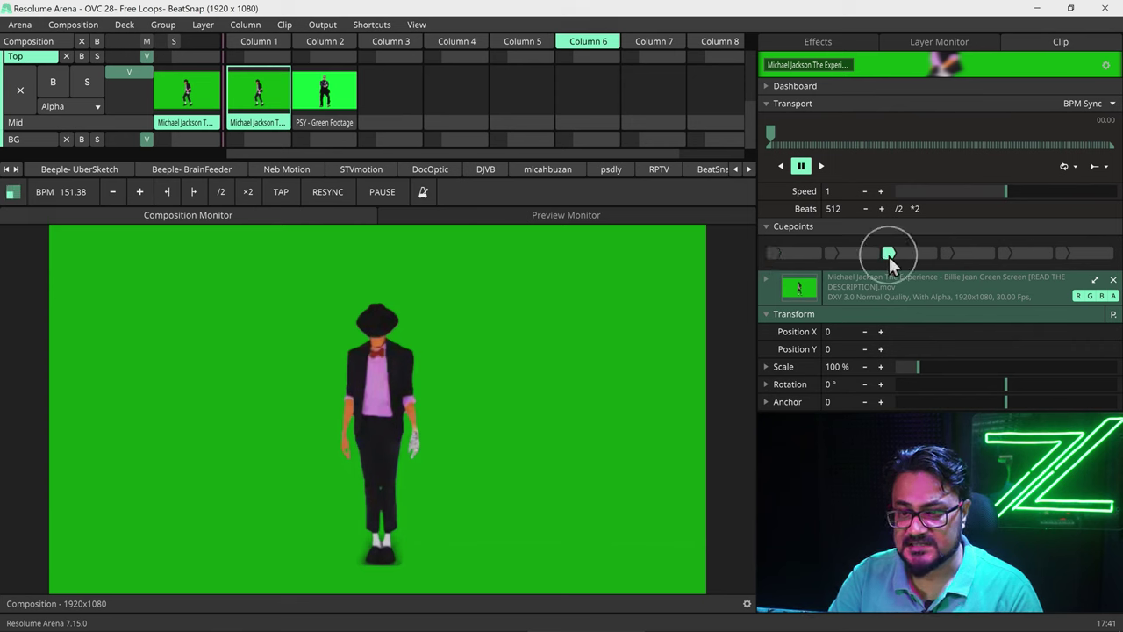
{"action": "left_click_drag", "start_coordinate": [772, 136], "coordinate": [828, 131]}
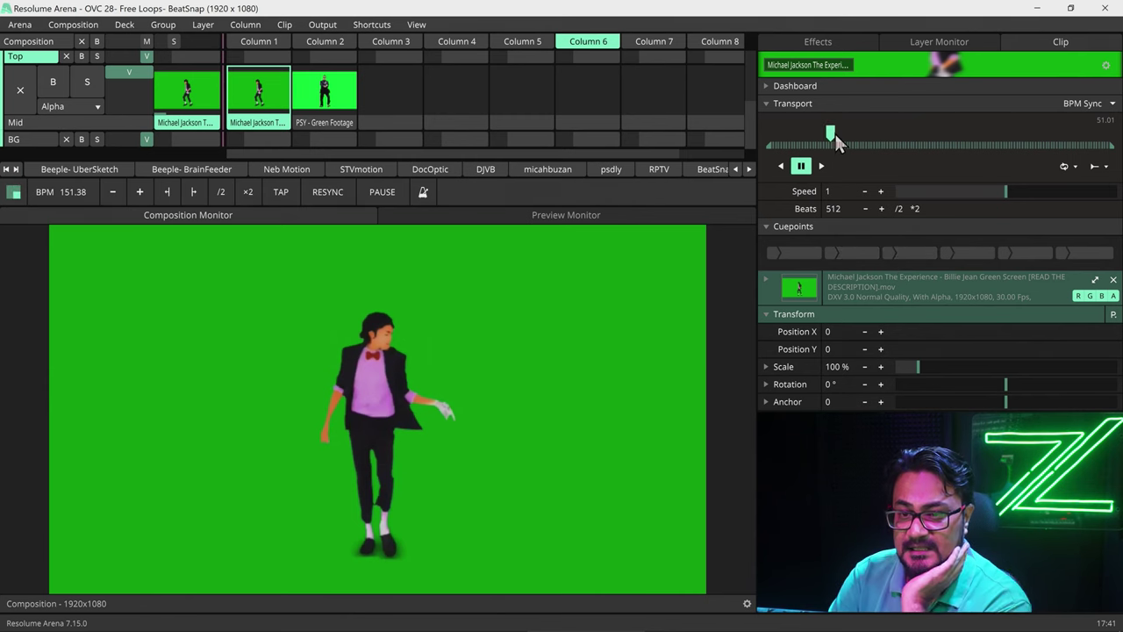
{"action": "left_click_drag", "start_coordinate": [831, 140], "coordinate": [768, 140]}
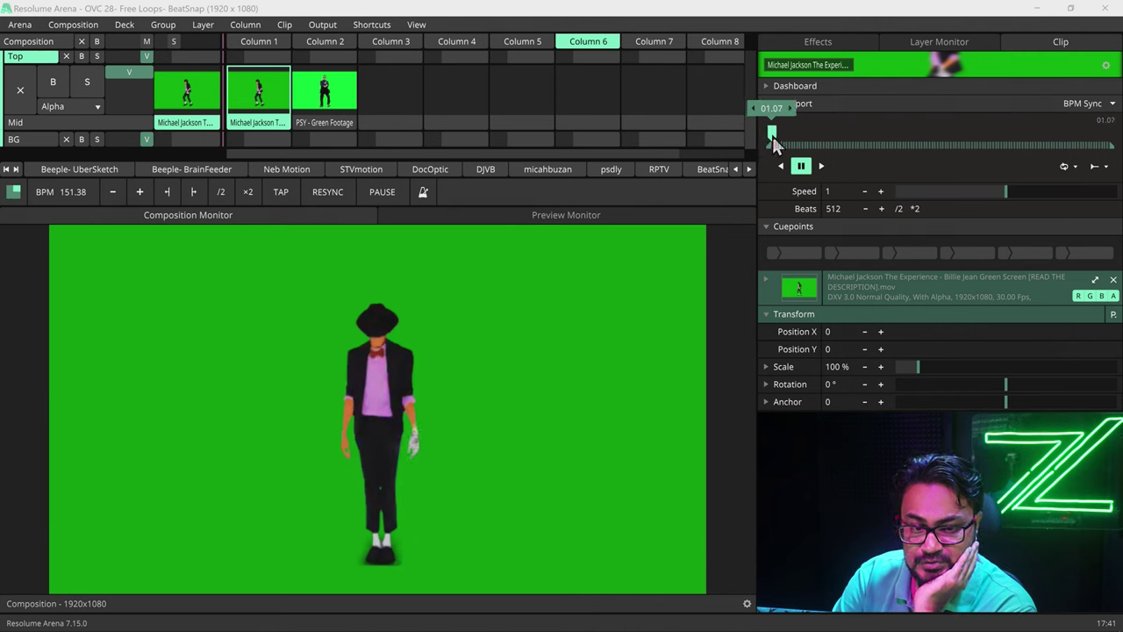
{"action": "left_click", "coordinate": [771, 253]}
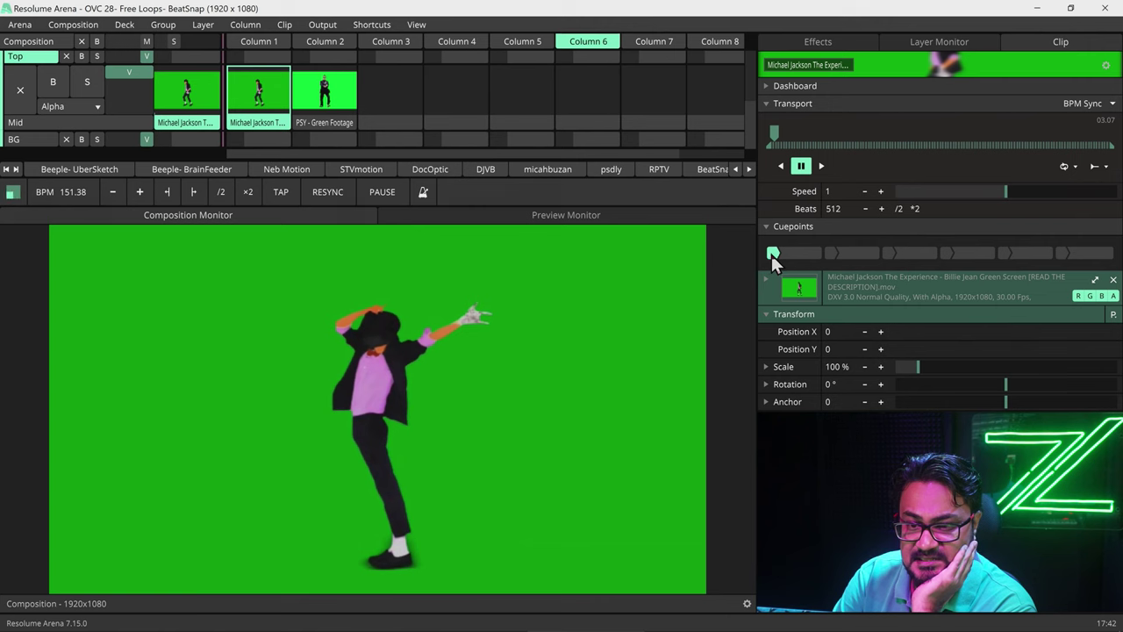
Step: Scrub the Michael Jackson clip forward and trigger the first cue point to test the jump back
{"action": "left_click_drag", "start_coordinate": [775, 135], "coordinate": [859, 127]}
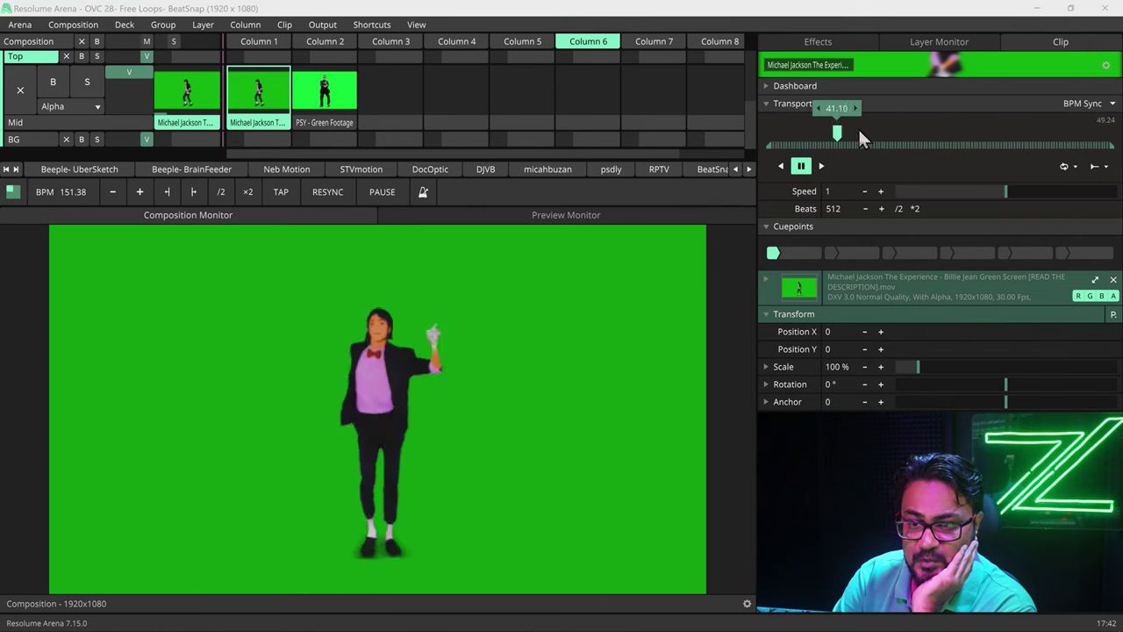
{"action": "left_click", "coordinate": [830, 254]}
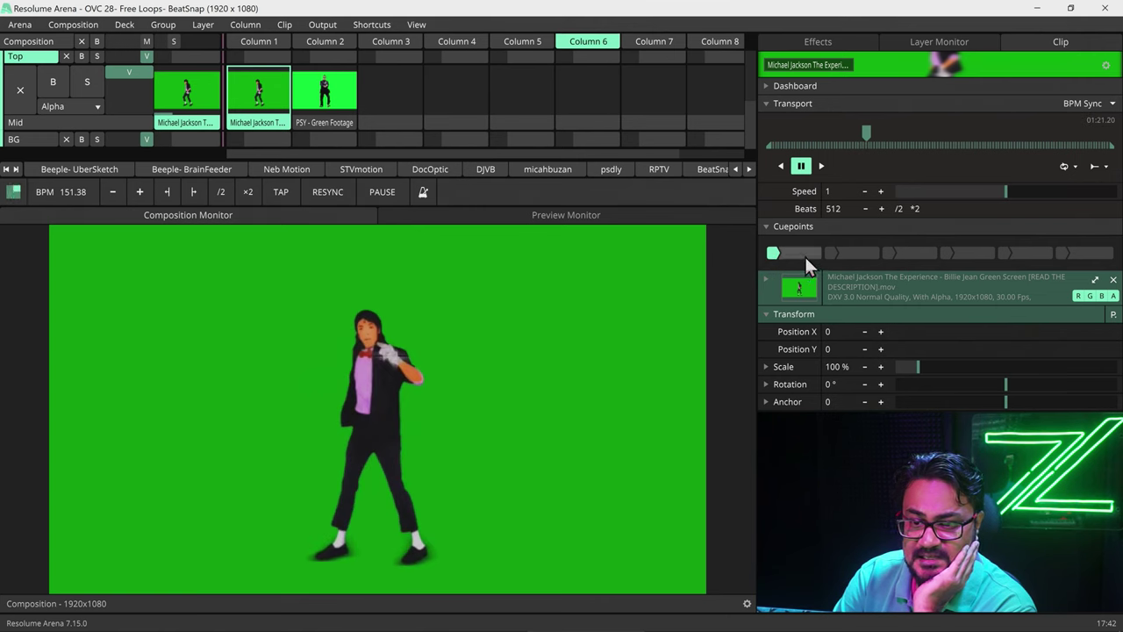
{"action": "left_click", "coordinate": [805, 254]}
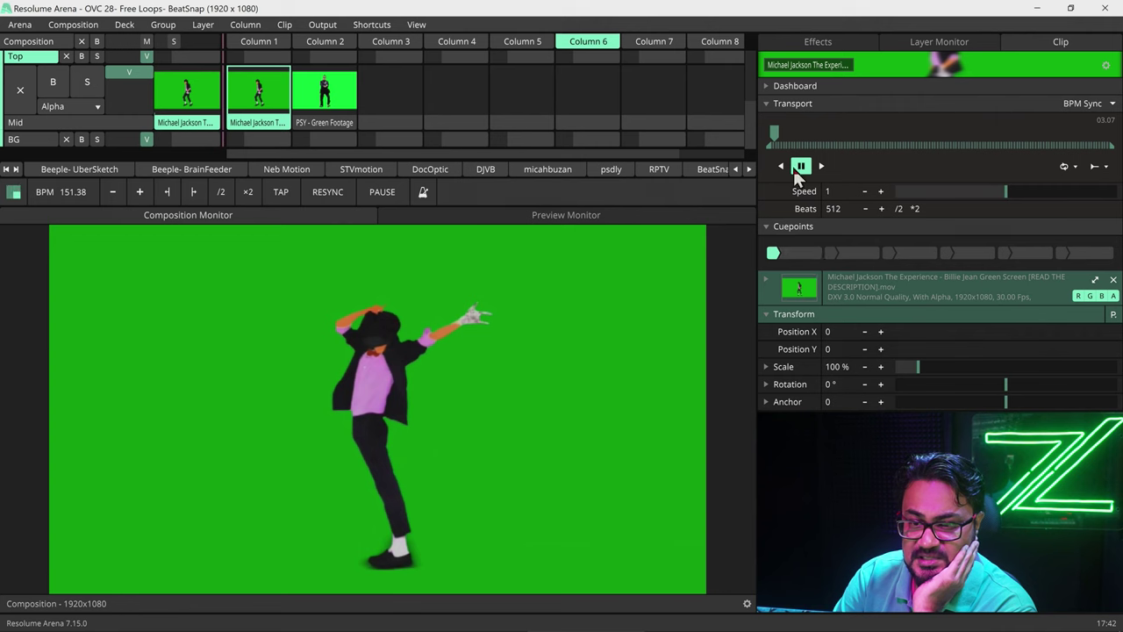
Step: Store the second, third and fourth cue points further along the Michael Jackson clip, with the fourth at about 02:09
{"action": "left_click_drag", "start_coordinate": [776, 133], "coordinate": [923, 140]}
{"action": "left_click", "coordinate": [888, 253]}
{"action": "left_click", "coordinate": [945, 254]}
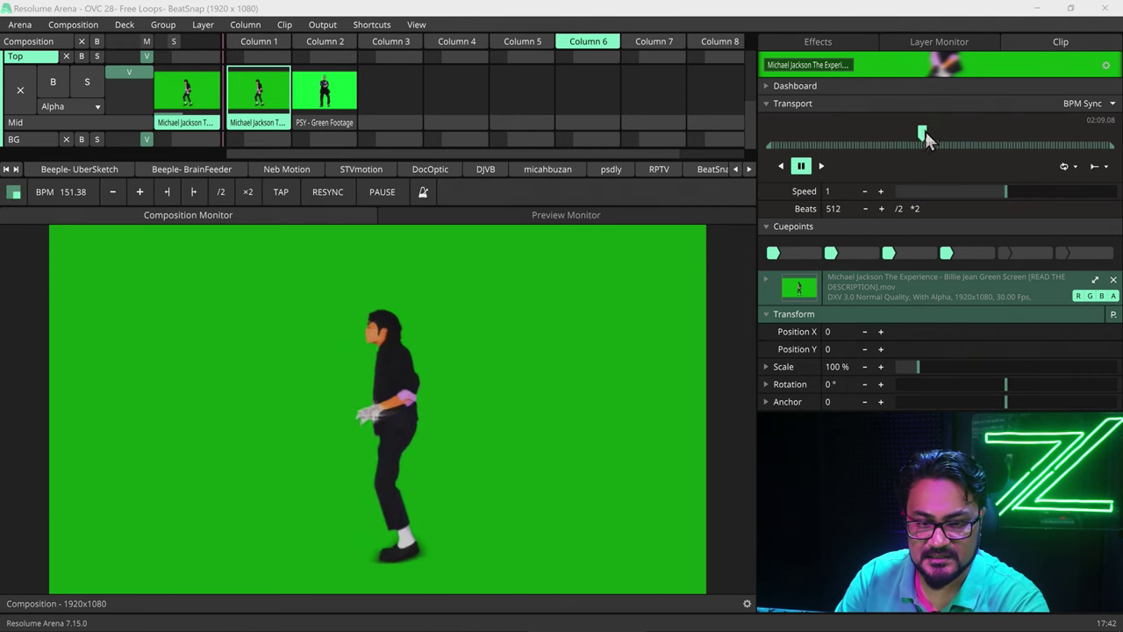
Step: Store the Michael Jackson clip's fifth cue point at 02:56.02 and its sixth at 03:36.21
{"action": "left_click_drag", "start_coordinate": [925, 131], "coordinate": [944, 136]}
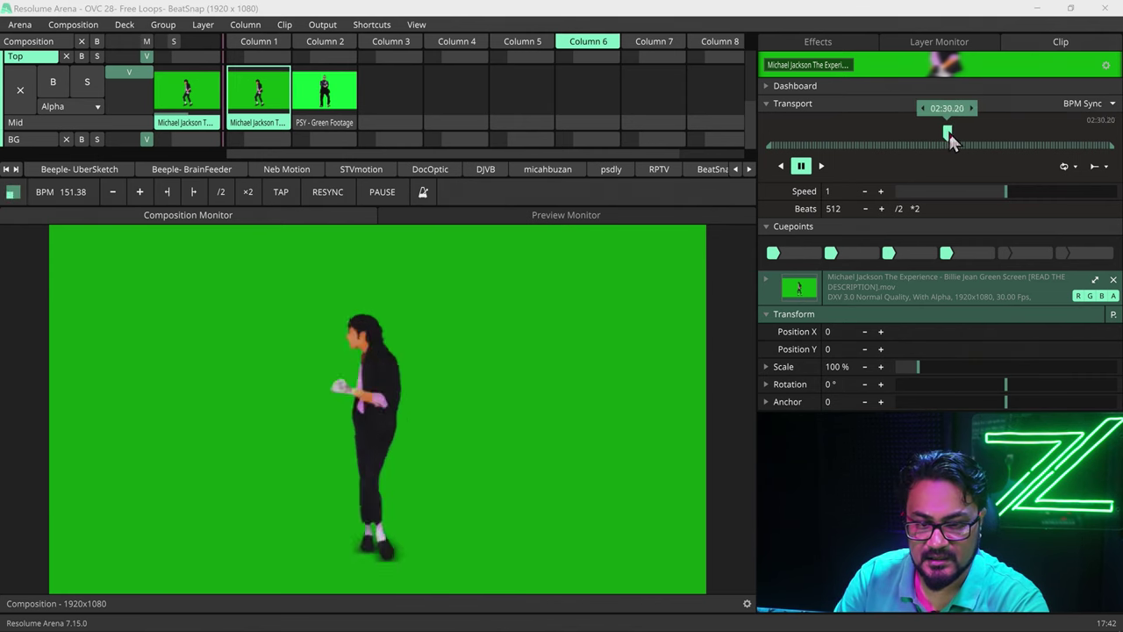
{"action": "mouse_move", "coordinate": [966, 141]}
{"action": "left_mouse_down"}
{"action": "mouse_move", "coordinate": [987, 140]}
{"action": "mouse_move", "coordinate": [977, 141]}
{"action": "left_mouse_up"}
{"action": "left_click", "coordinate": [1005, 254]}
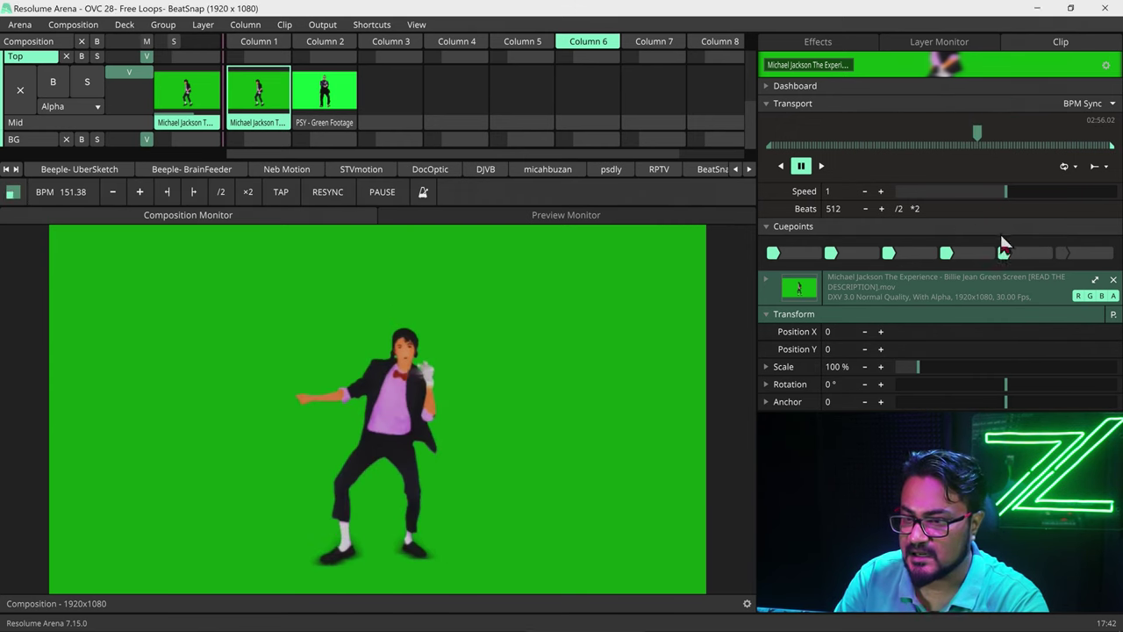
{"action": "left_click_drag", "start_coordinate": [977, 141], "coordinate": [1024, 161]}
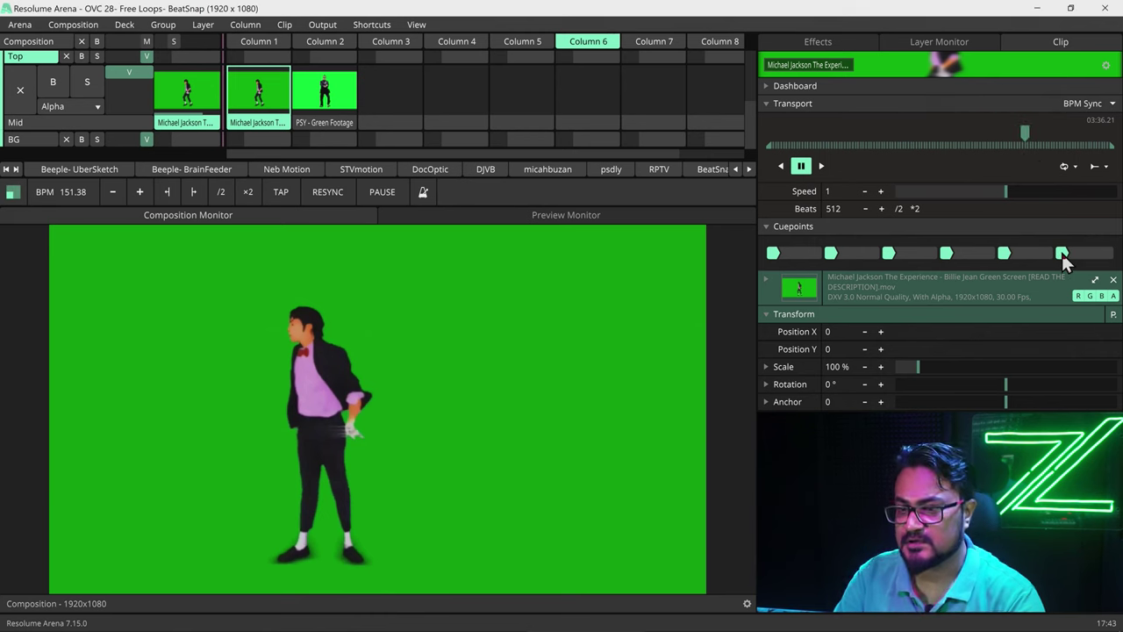
Step: Resume playback of the Michael Jackson clip and trigger several cue points to test the jumps between dance moves
{"action": "left_click", "coordinate": [821, 166]}
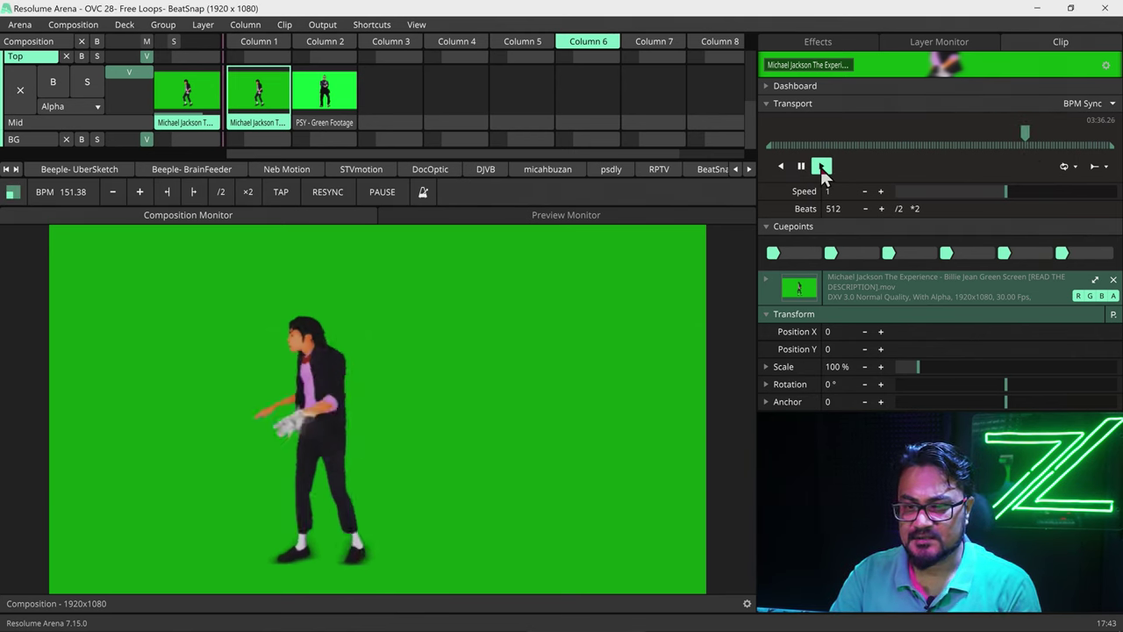
{"action": "left_click", "coordinate": [806, 248]}
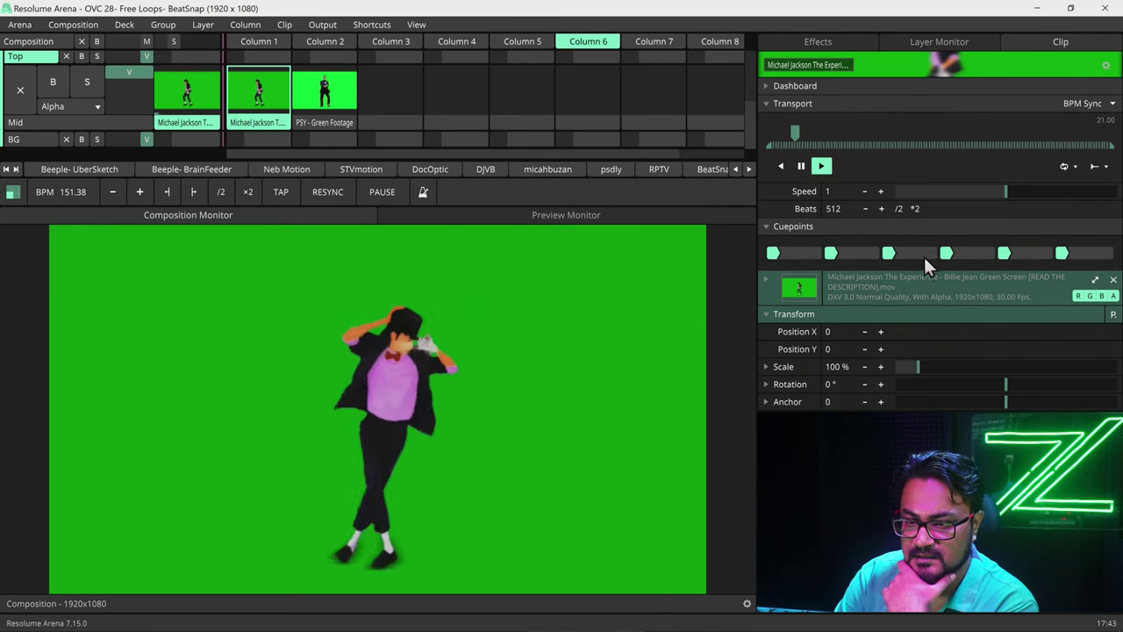
{"action": "left_click", "coordinate": [982, 252]}
{"action": "left_click", "coordinate": [1030, 256]}
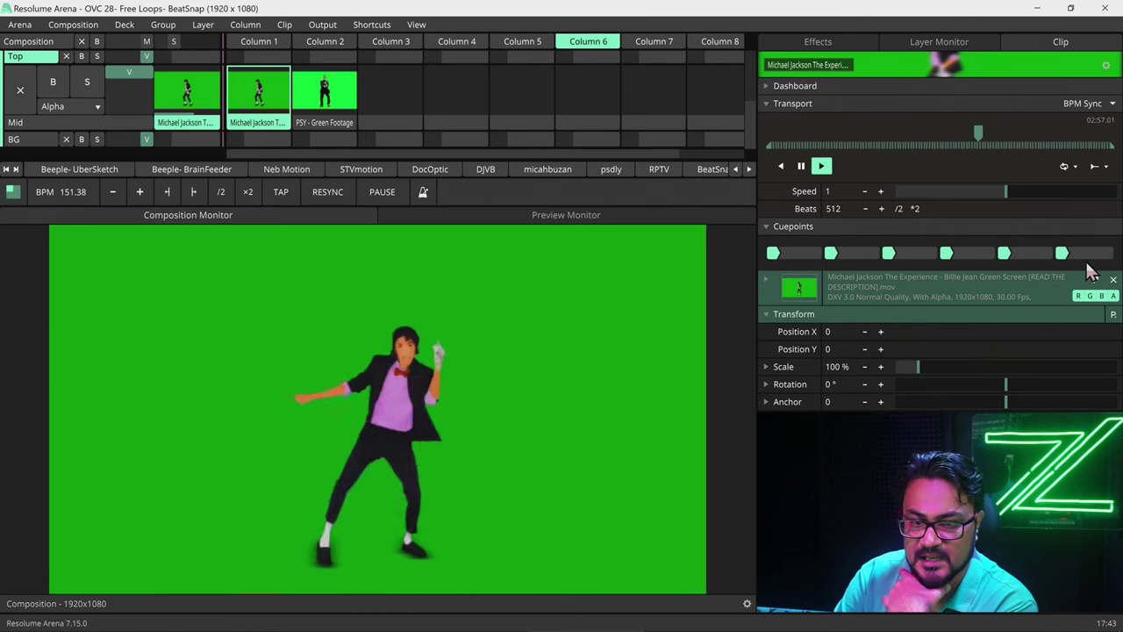
{"action": "left_click", "coordinate": [1087, 256]}
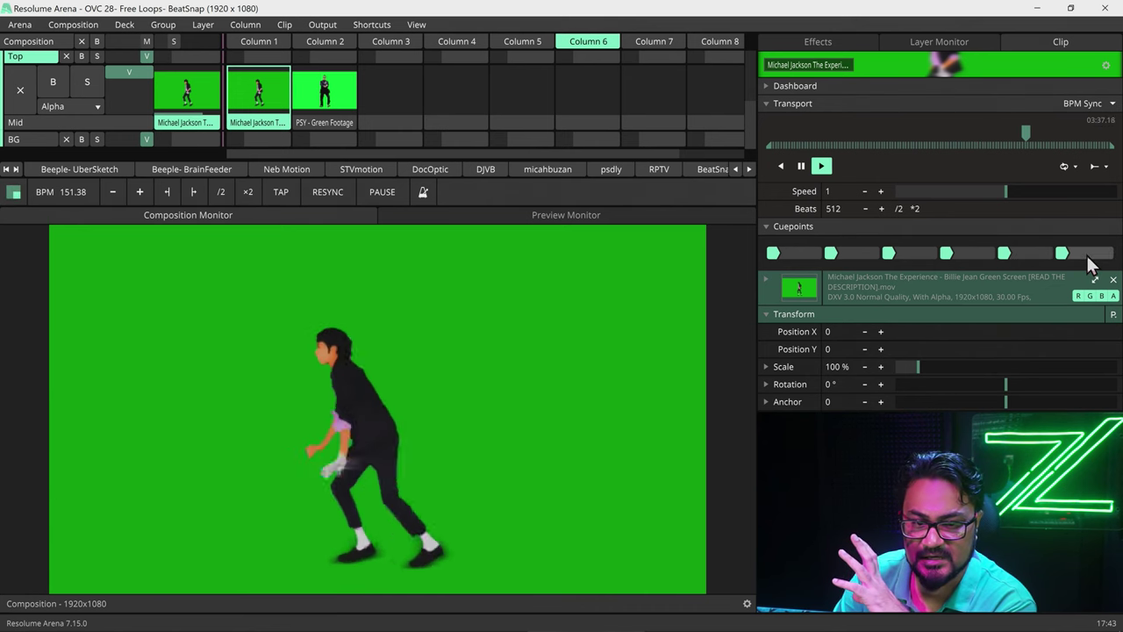
{"action": "left_click", "coordinate": [1087, 252]}
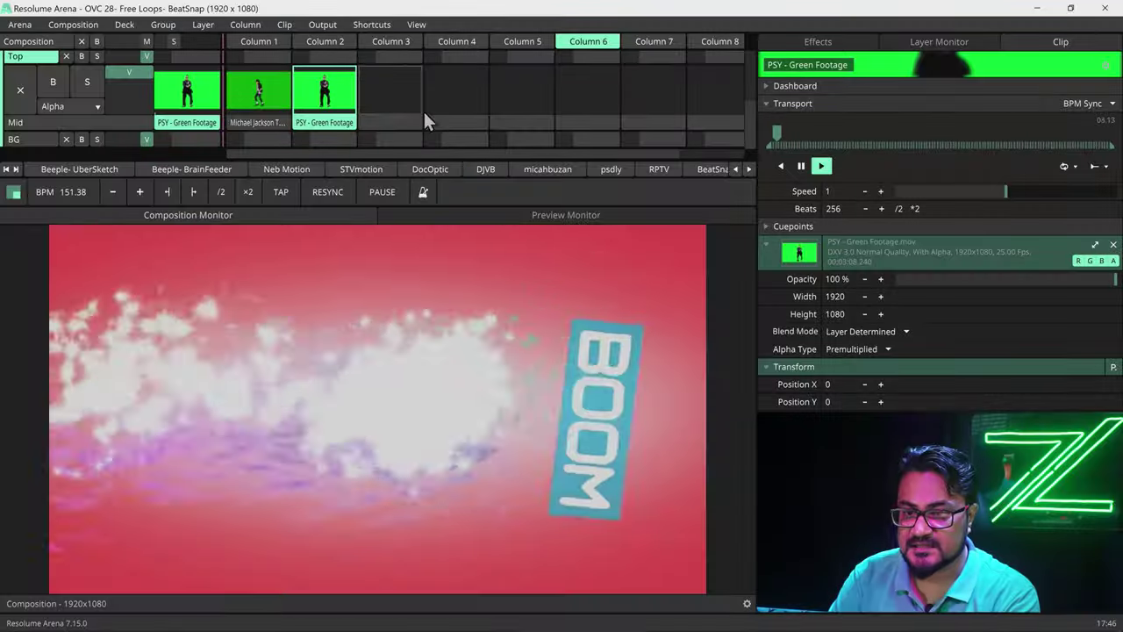
Step: Pause the PSY clip and trim its in point to 09.02 to cut off the BOOM intro
{"action": "left_click", "coordinate": [801, 166]}
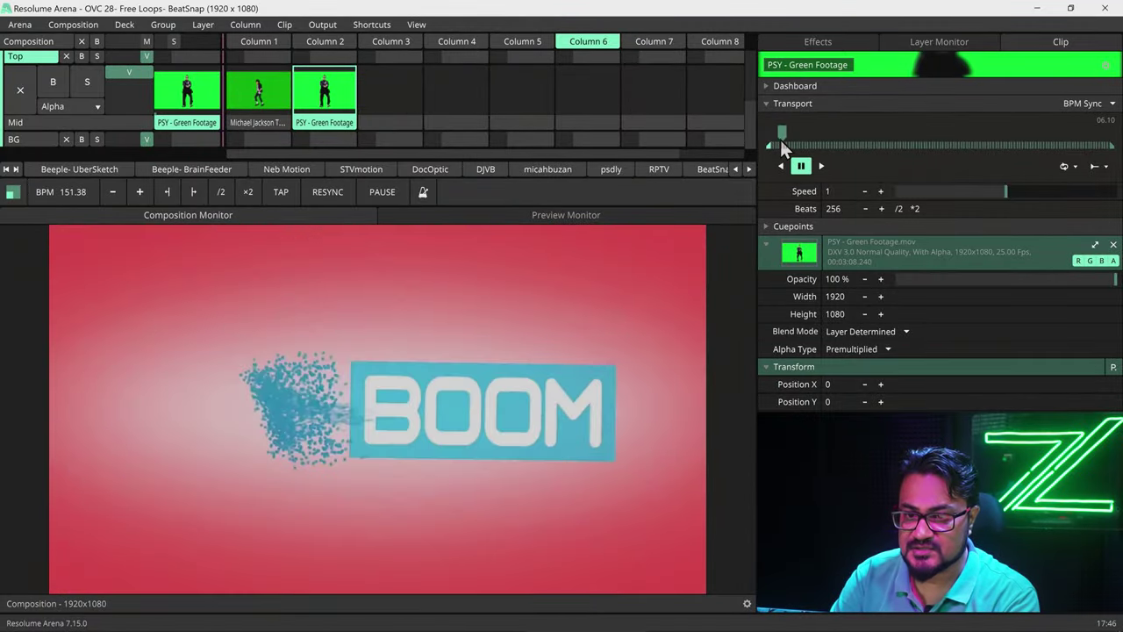
{"action": "mouse_move", "coordinate": [782, 141]}
{"action": "left_mouse_down"}
{"action": "mouse_move", "coordinate": [772, 150]}
{"action": "mouse_move", "coordinate": [790, 157]}
{"action": "left_mouse_up"}
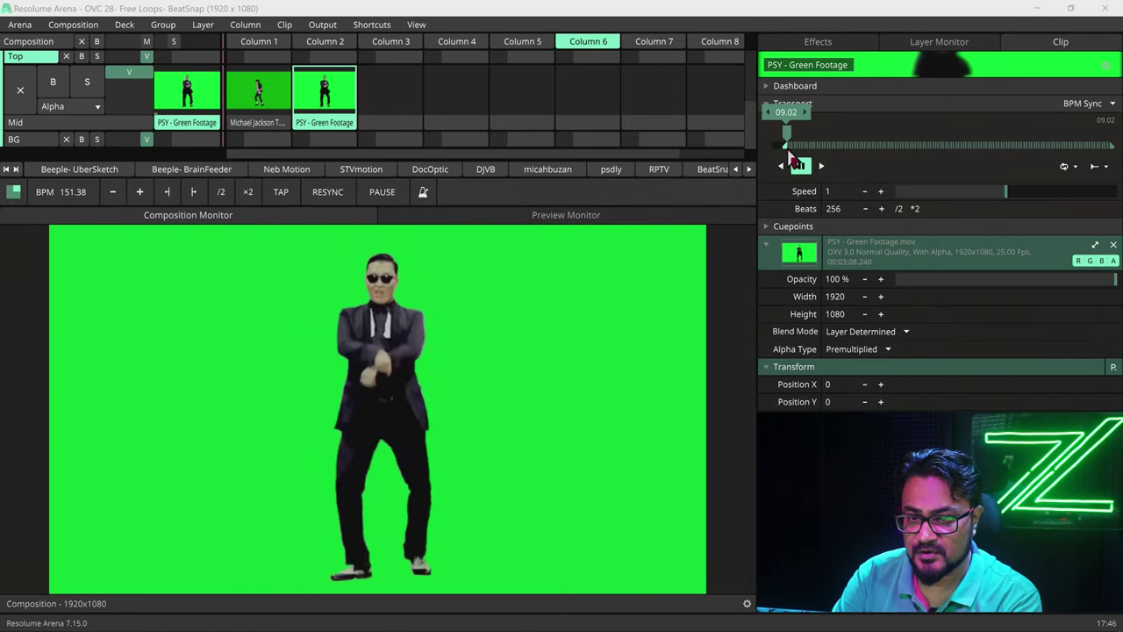
Step: Reveal the PSY clip's cue points and store the first three at 09.22, 41.01 and 01:10.22
{"action": "left_click", "coordinate": [764, 225]}
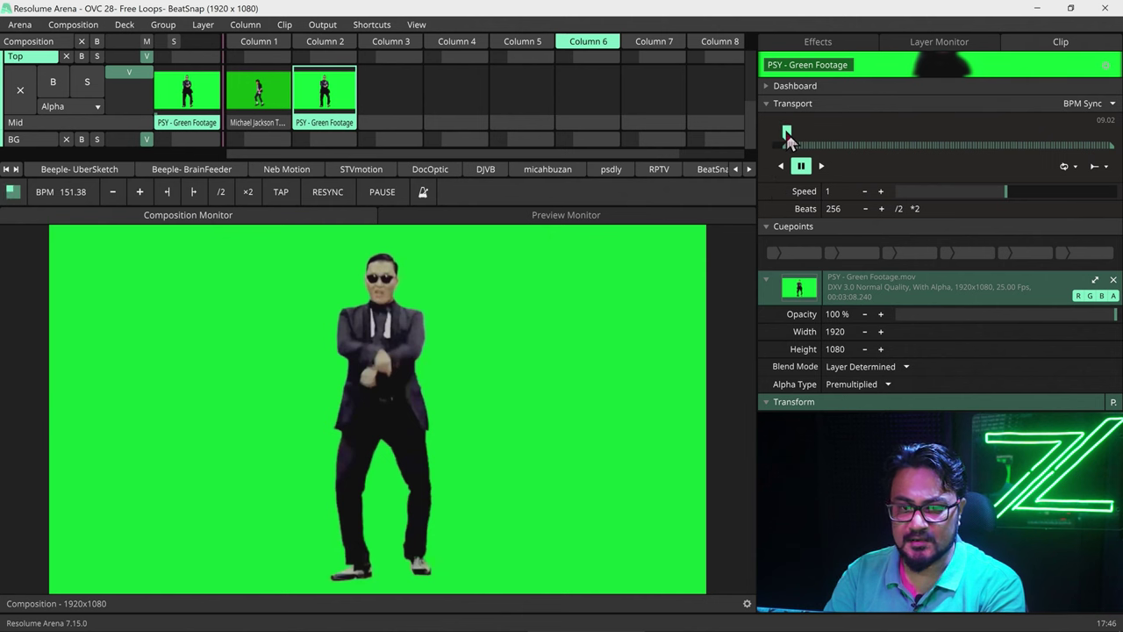
{"action": "left_click_drag", "start_coordinate": [787, 131], "coordinate": [1010, 138]}
{"action": "left_click", "coordinate": [773, 252]}
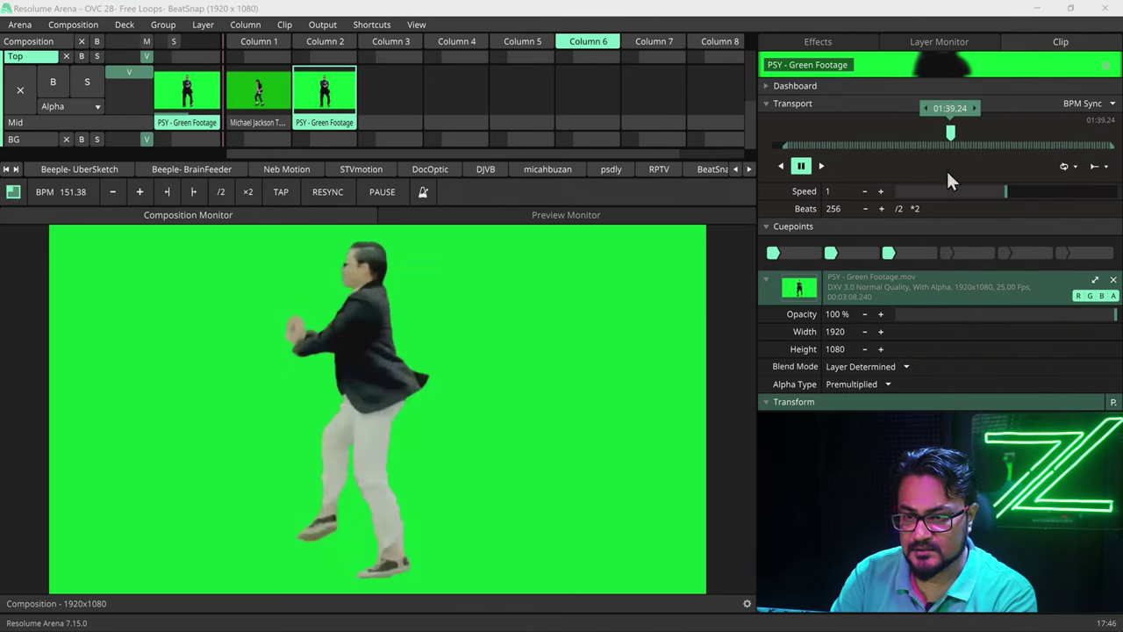
Step: Store the PSY clip's fourth cue point at 01:39.24, the sixth at 02:12.14 and the fifth at 02:40.24
{"action": "left_click", "coordinate": [946, 254]}
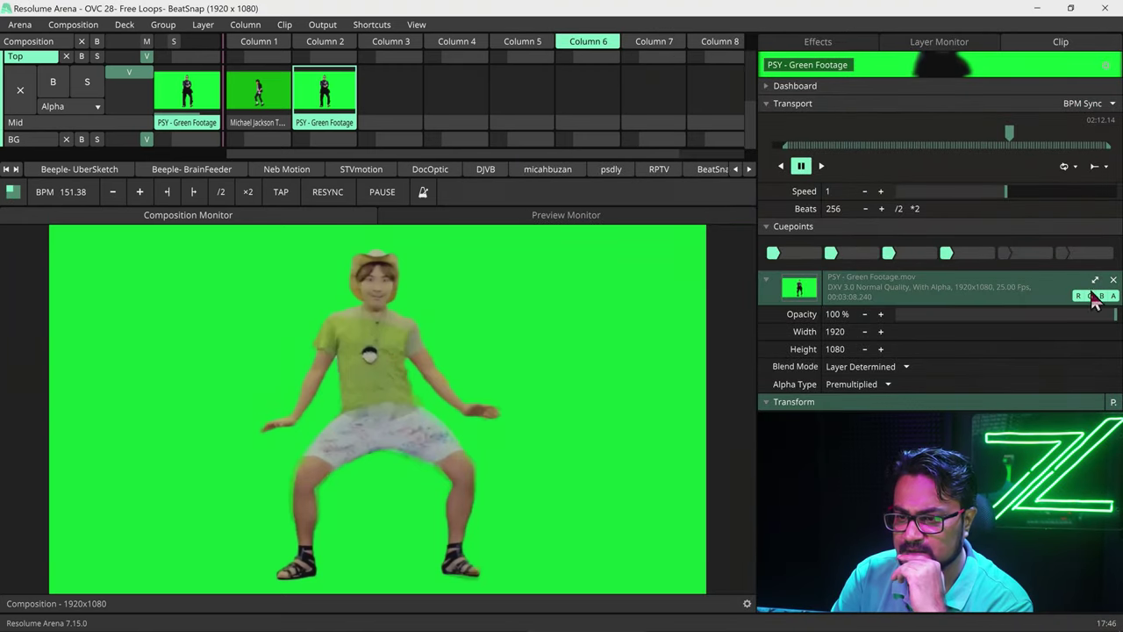
{"action": "left_click", "coordinate": [1060, 253]}
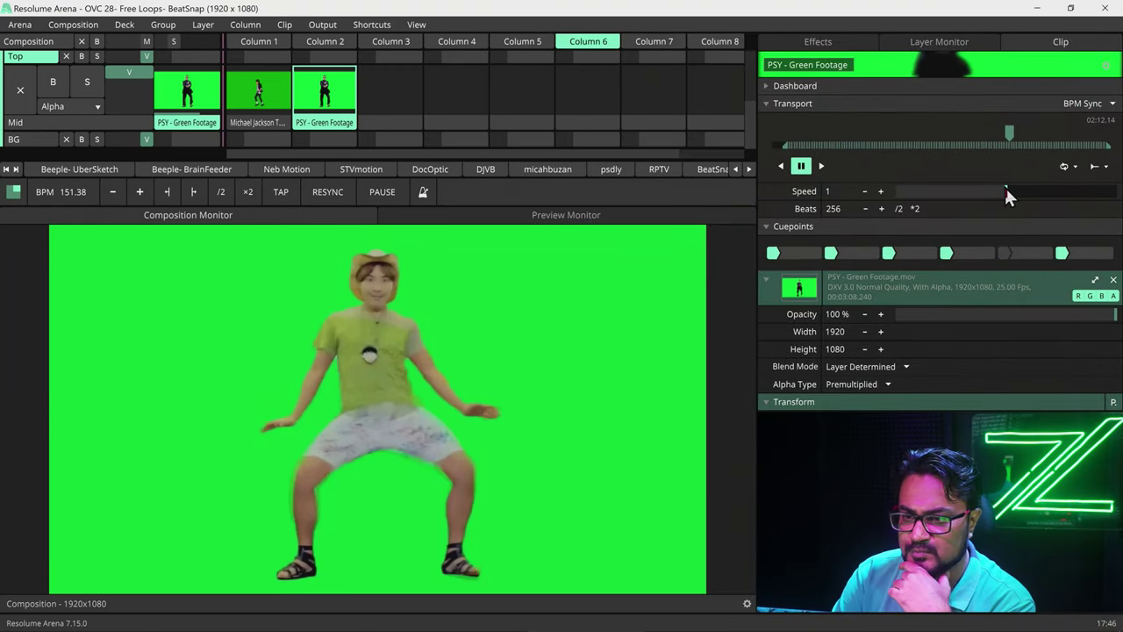
{"action": "left_click_drag", "start_coordinate": [1013, 137], "coordinate": [1061, 141]}
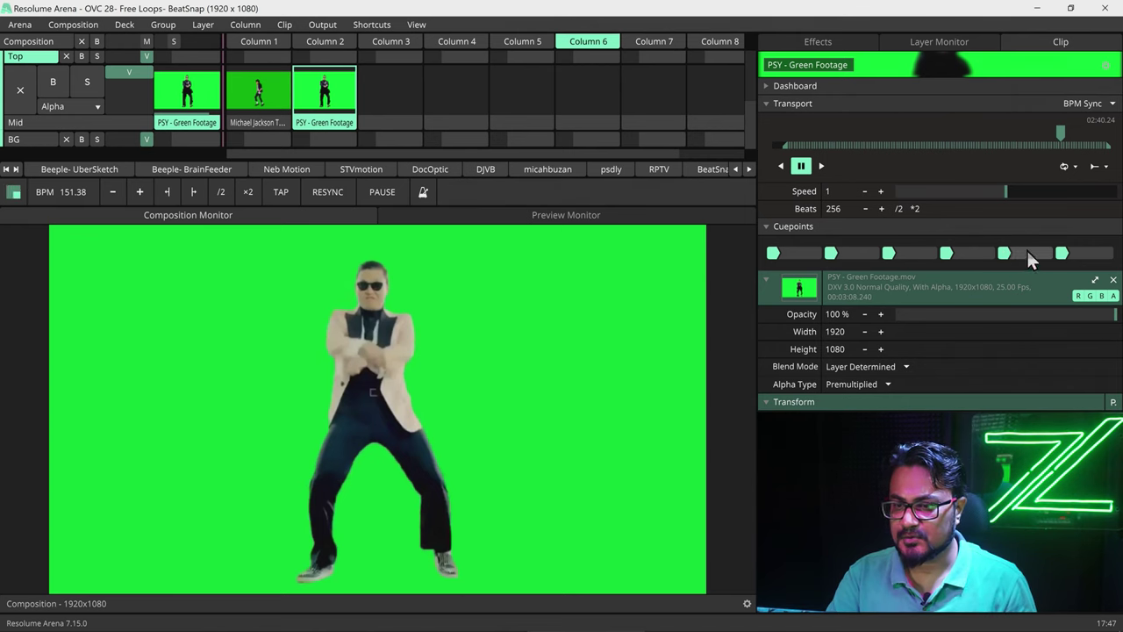
Step: Trigger the PSY clip's cue points in varying order to test the jumps while it is paused
{"action": "left_click", "coordinate": [849, 252]}
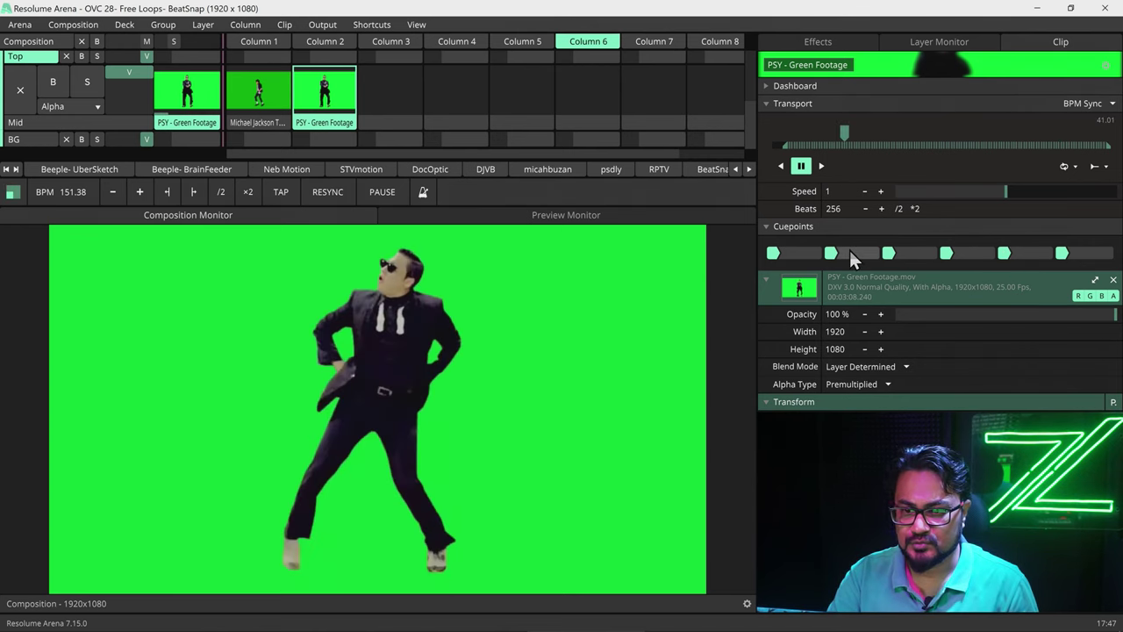
{"action": "left_click", "coordinate": [908, 252]}
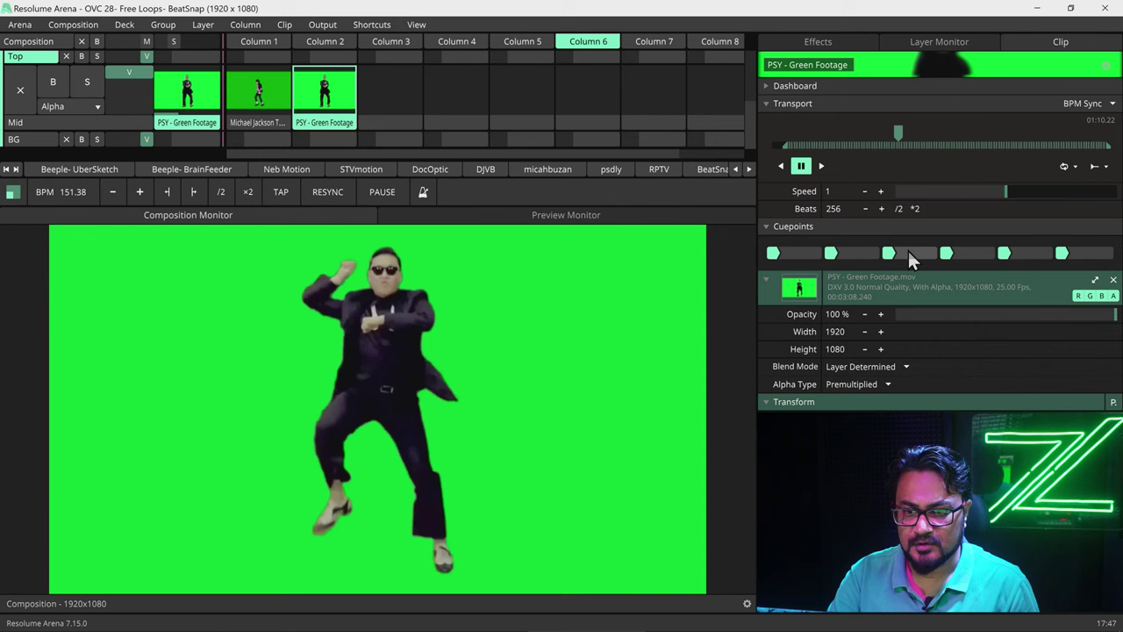
{"action": "left_click", "coordinate": [777, 252]}
{"action": "left_click", "coordinate": [1024, 255]}
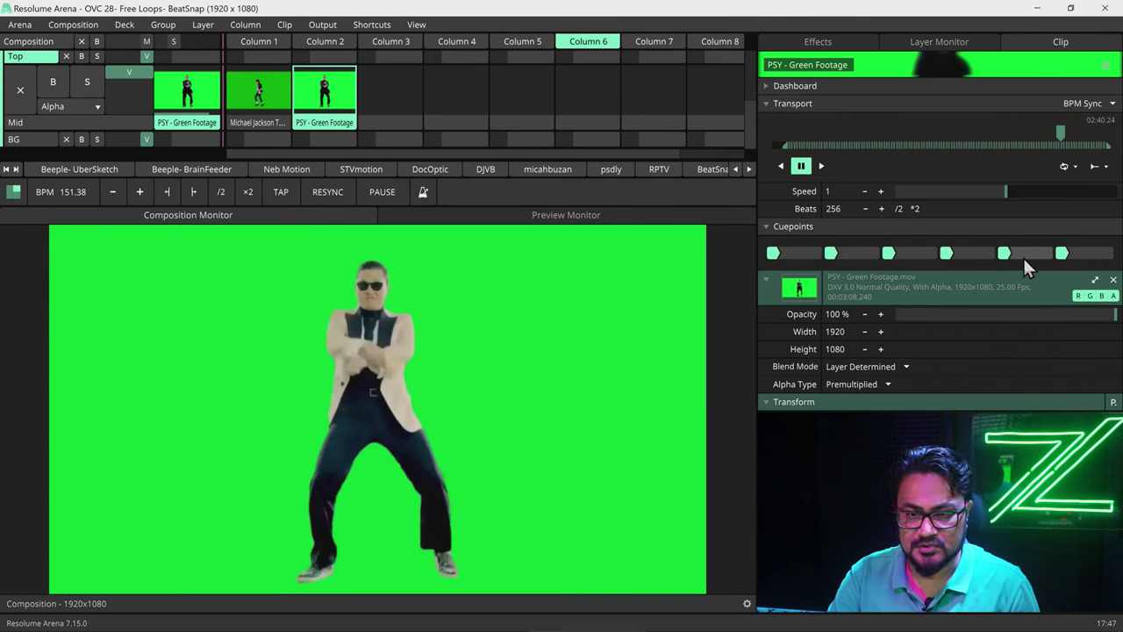
{"action": "left_click", "coordinate": [831, 252]}
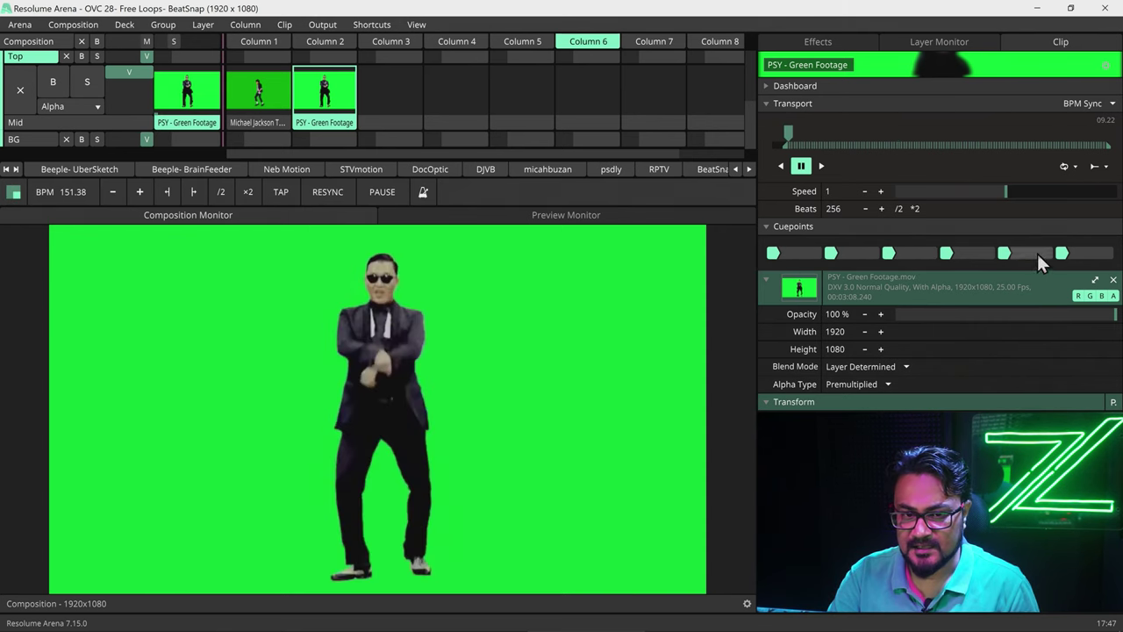
{"action": "left_click", "coordinate": [1007, 253]}
{"action": "left_click", "coordinate": [805, 250]}
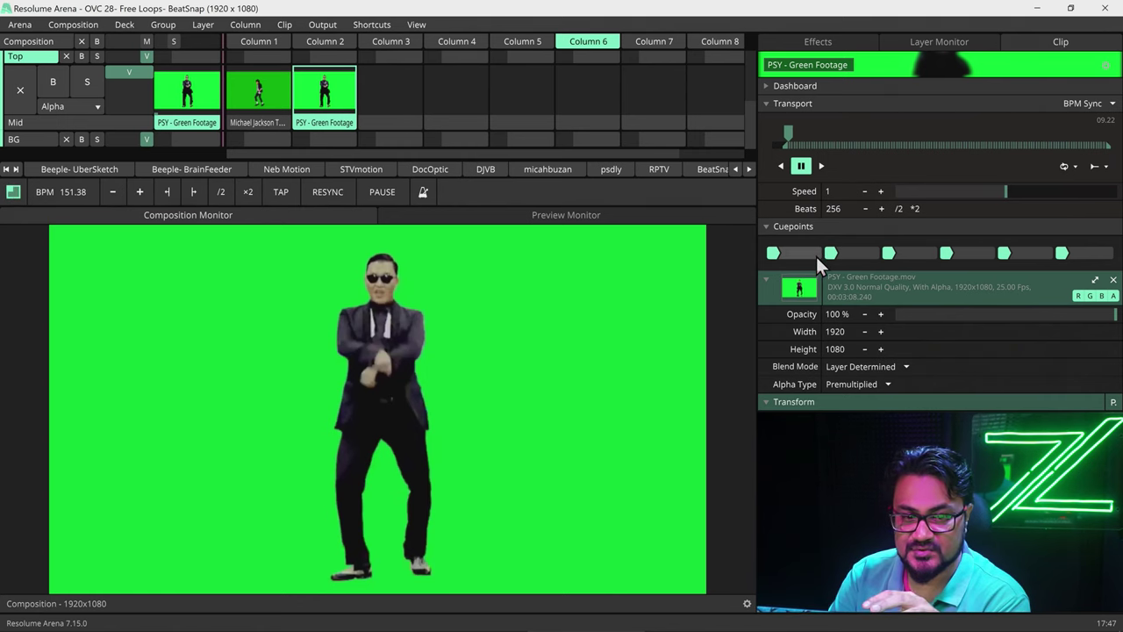
Step: Jump to the PSY clip's fifth cue point, and MIDI-map the first cue point to APC MINI note E0 with target Selected Clip
{"action": "left_click", "coordinate": [1038, 251]}
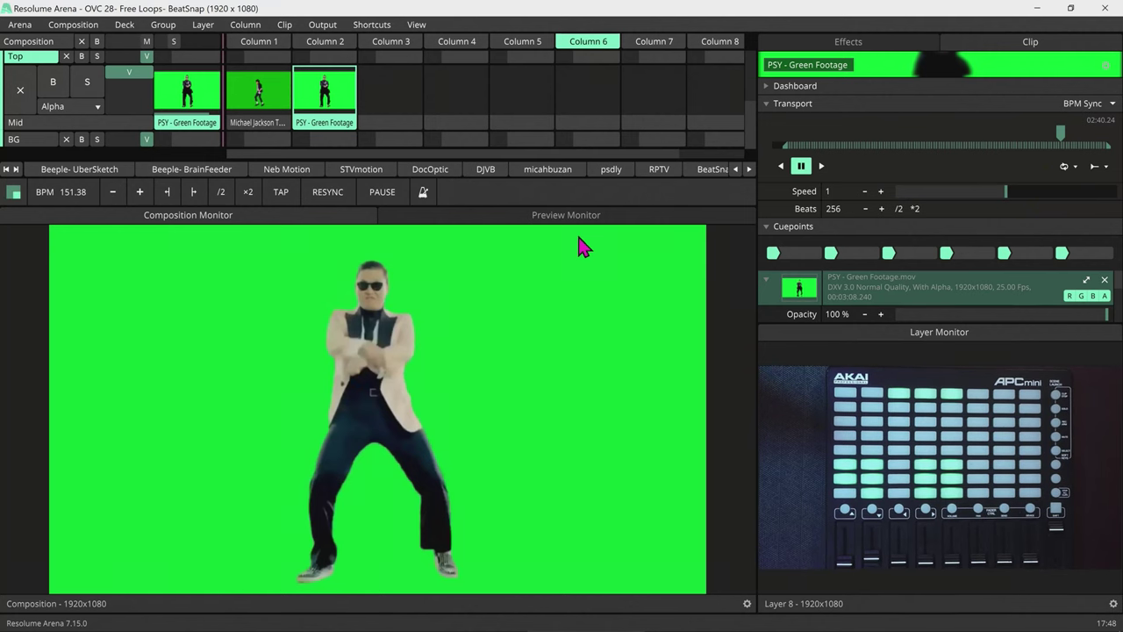
{"action": "key", "text": "ctrl+m"}
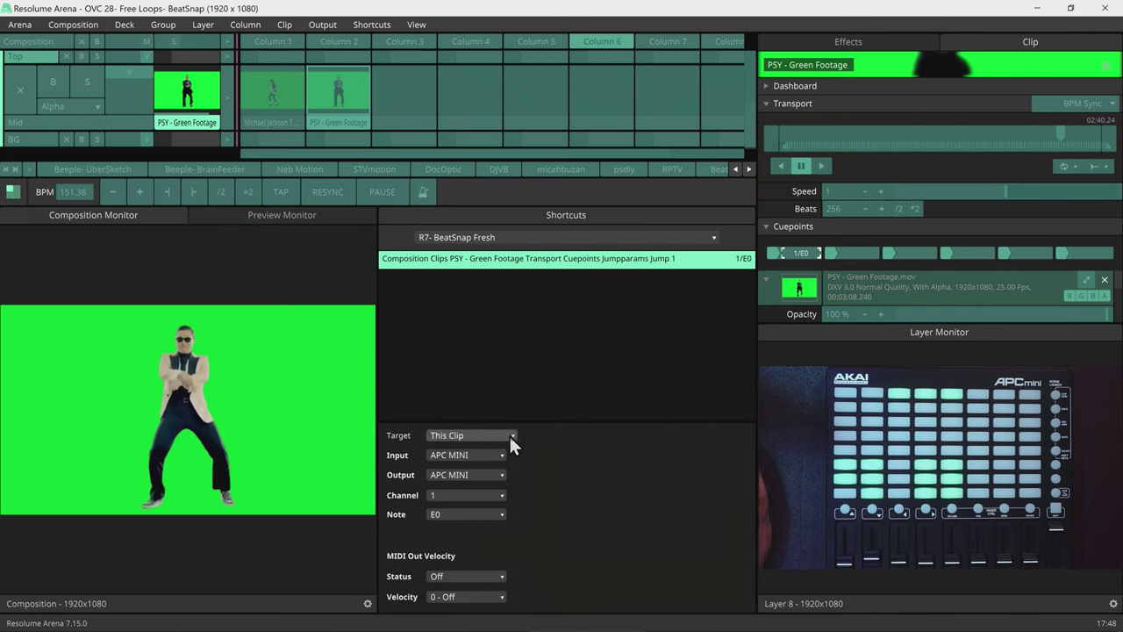
{"action": "left_click", "coordinate": [512, 436]}
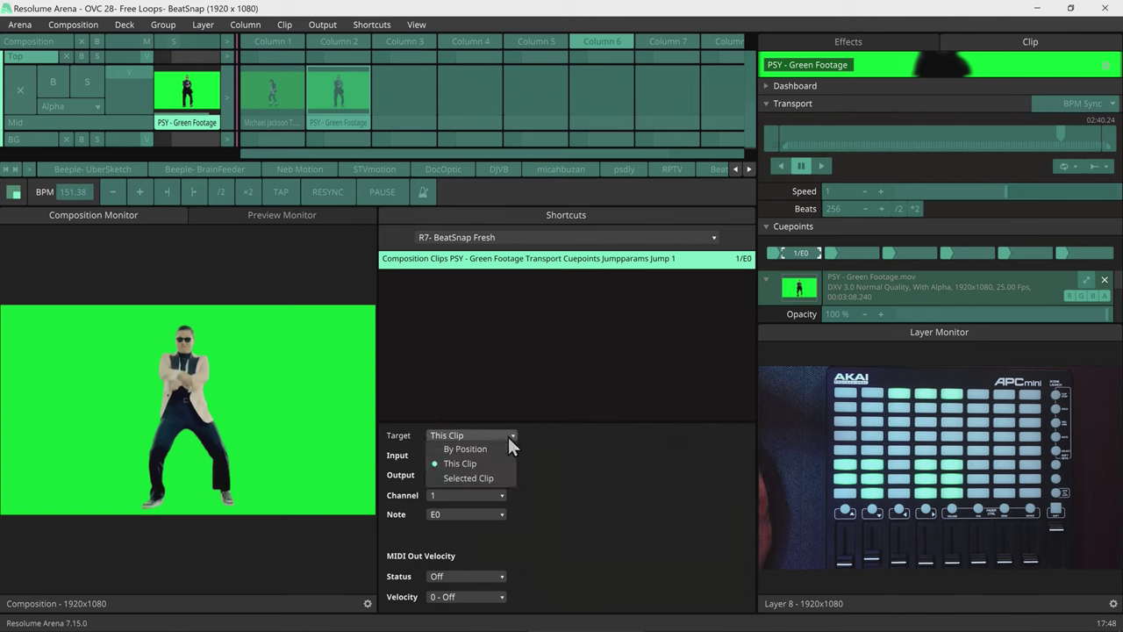
{"action": "left_click", "coordinate": [484, 479]}
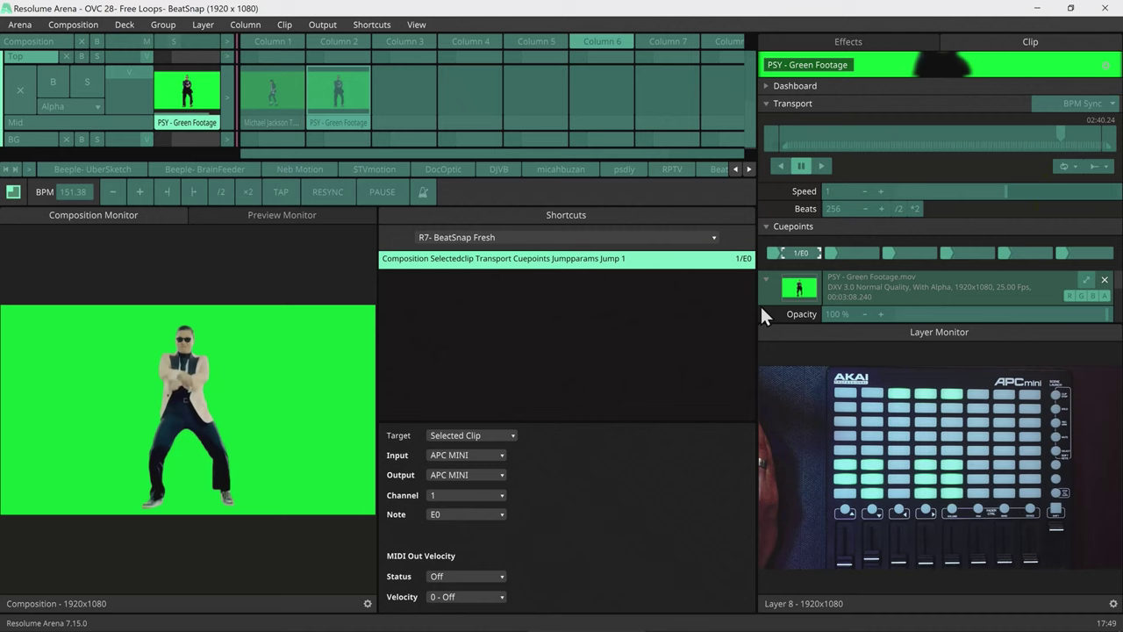
Step: Map cue points two to six to APC MINI notes G#-1, C-1, F0, A-1 and C#-1, and leave MIDI mapping
{"action": "left_click", "coordinate": [867, 247]}
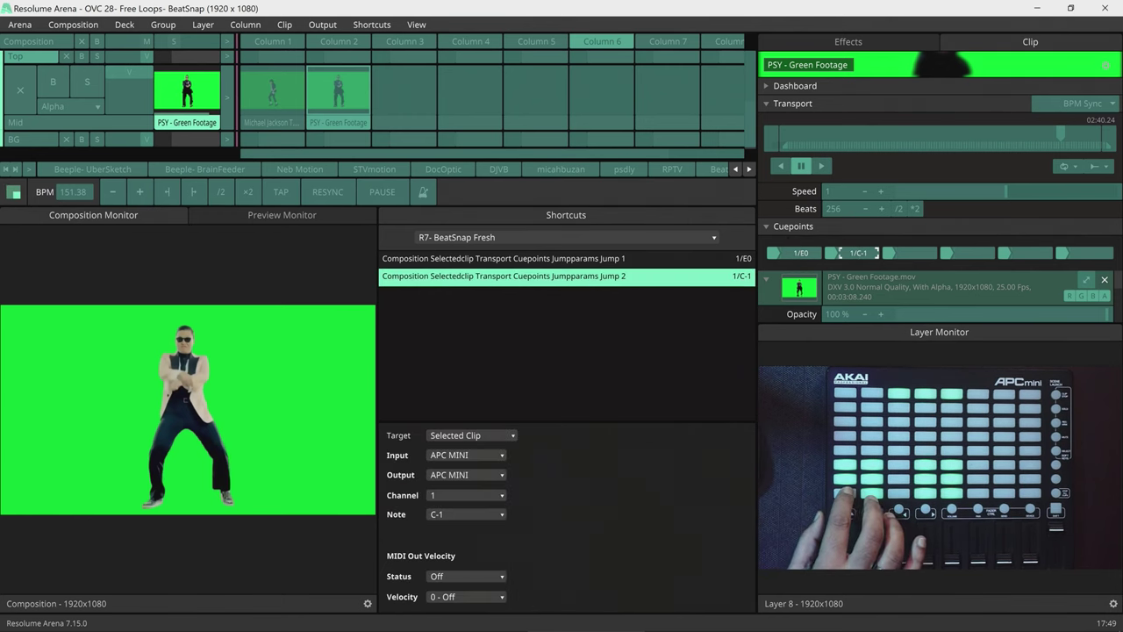
{"action": "left_click", "coordinate": [916, 253]}
{"action": "left_click", "coordinate": [969, 252]}
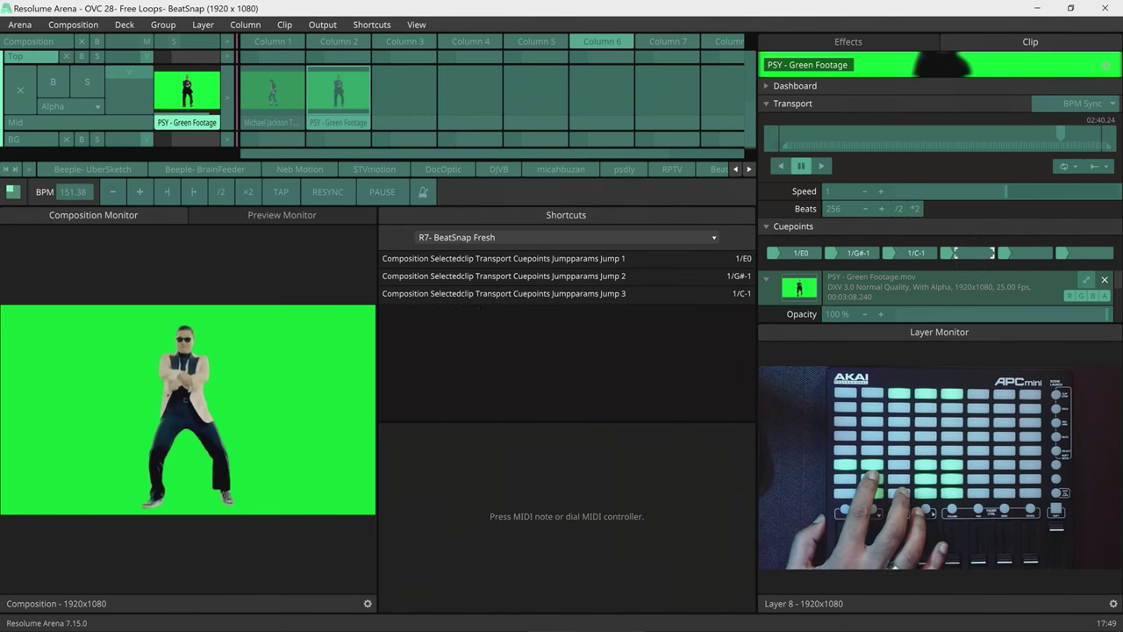
{"action": "left_click", "coordinate": [1029, 253]}
{"action": "left_click", "coordinate": [1088, 253]}
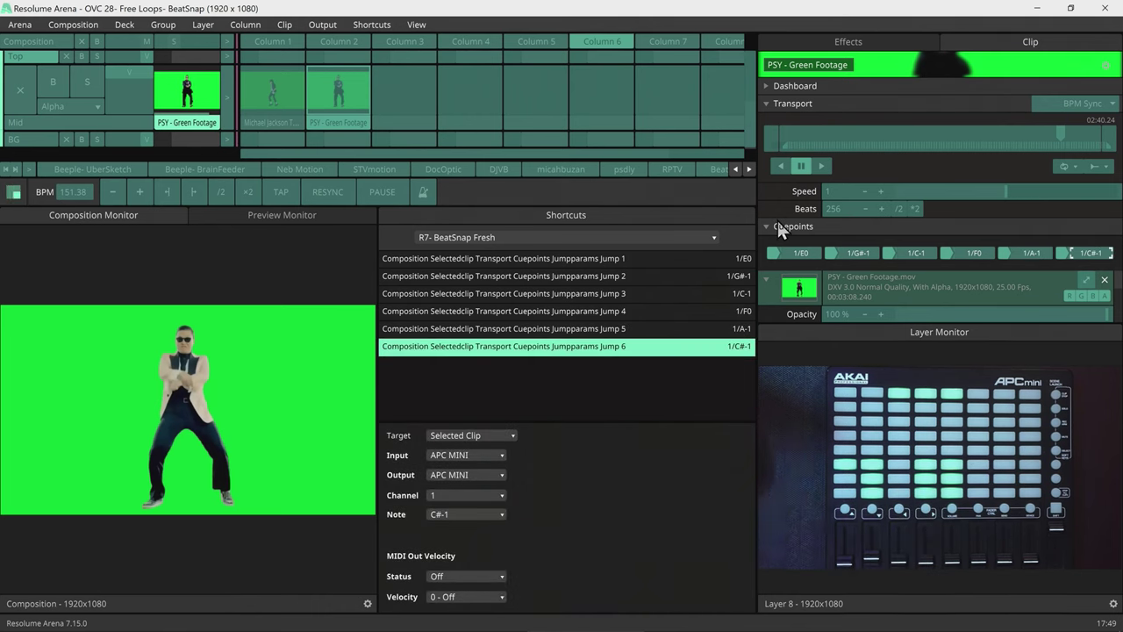
{"action": "key", "text": "ctrl+m"}
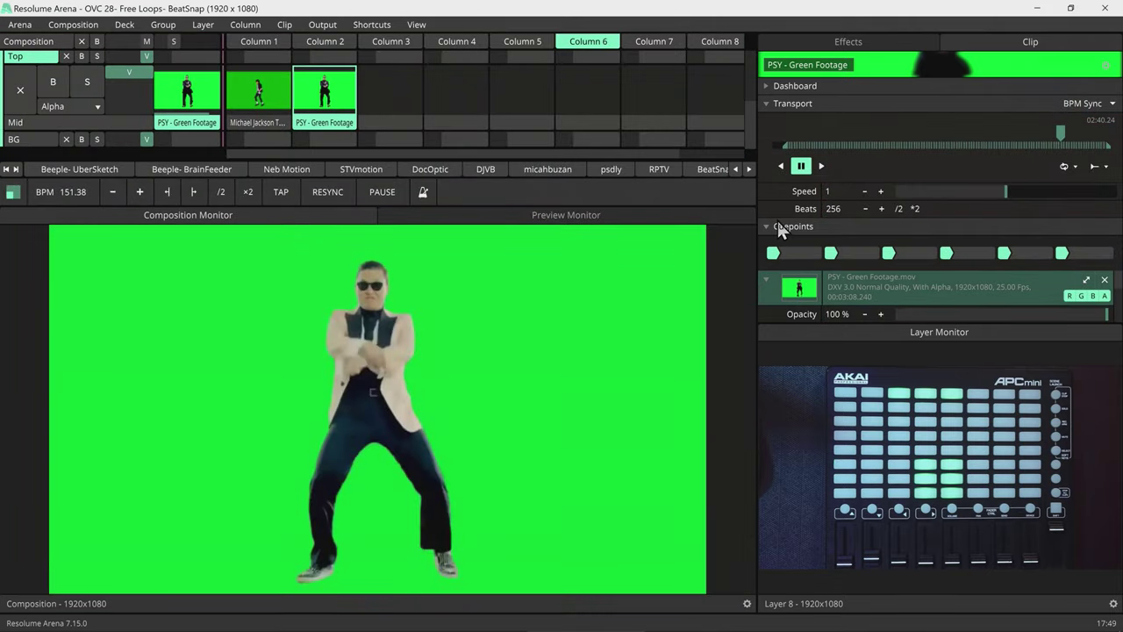
Step: Resume forward playback of the PSY clip and tap in a composition tempo of 111.55 BPM
{"action": "left_click", "coordinate": [823, 166]}
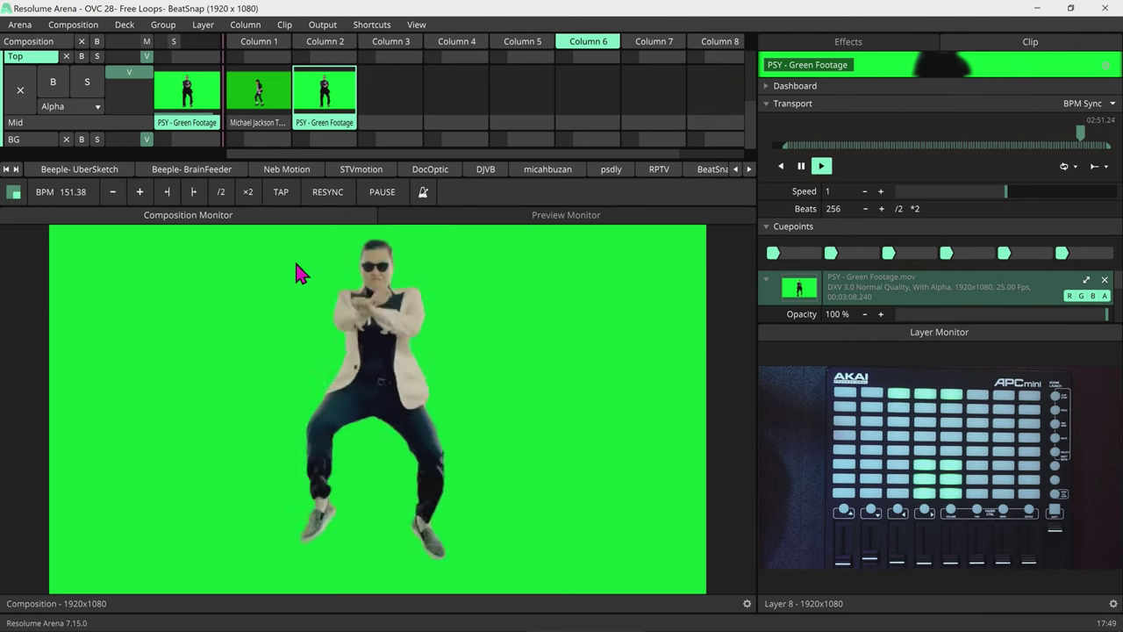
{"action": "left_click", "coordinate": [276, 192]}
{"action": "left_click", "coordinate": [275, 192]}
{"action": "left_click", "coordinate": [276, 192]}
{"action": "left_click", "coordinate": [275, 192]}
{"action": "left_click", "coordinate": [275, 192]}
{"action": "left_click", "coordinate": [275, 192]}
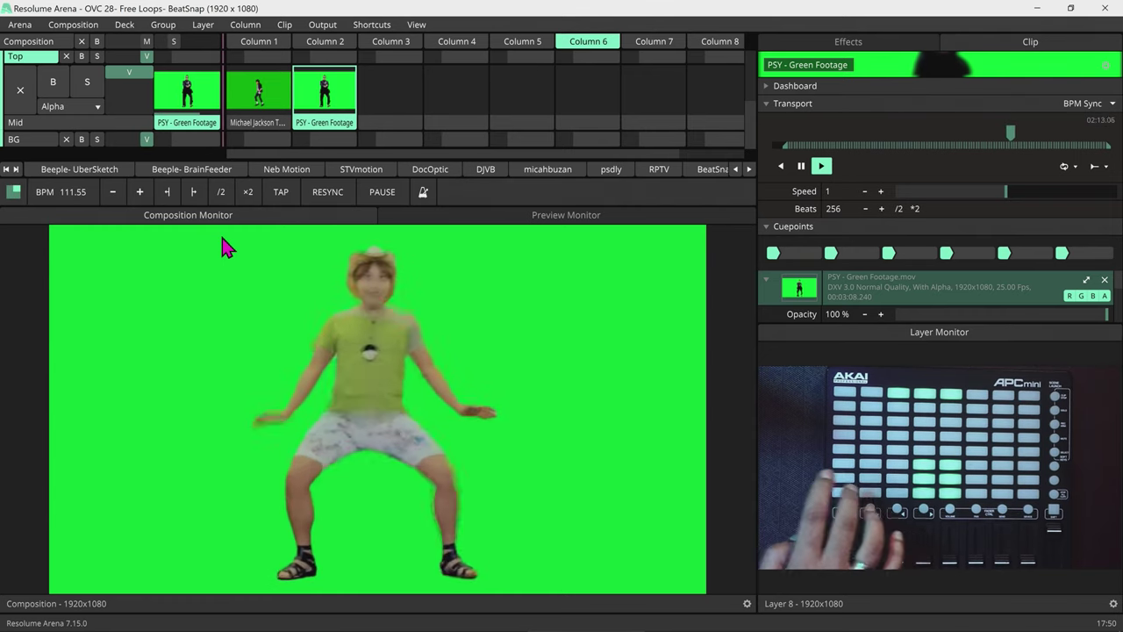
Step: Launch the Michael Jackson clip in Column 1 of the Mid layer
{"action": "left_click", "coordinate": [258, 101]}
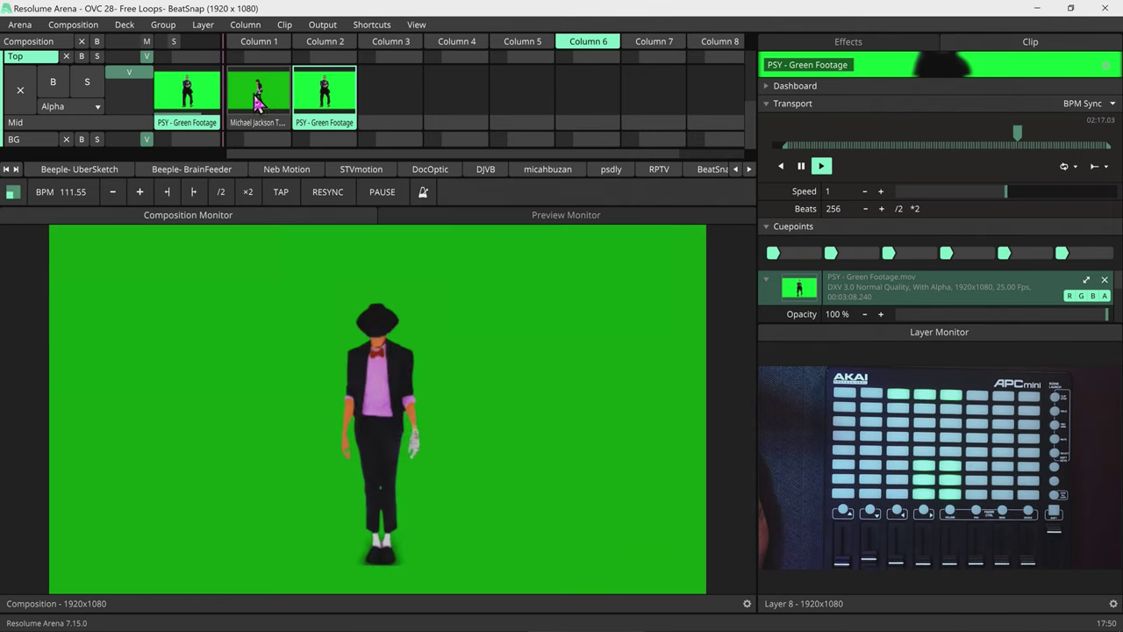